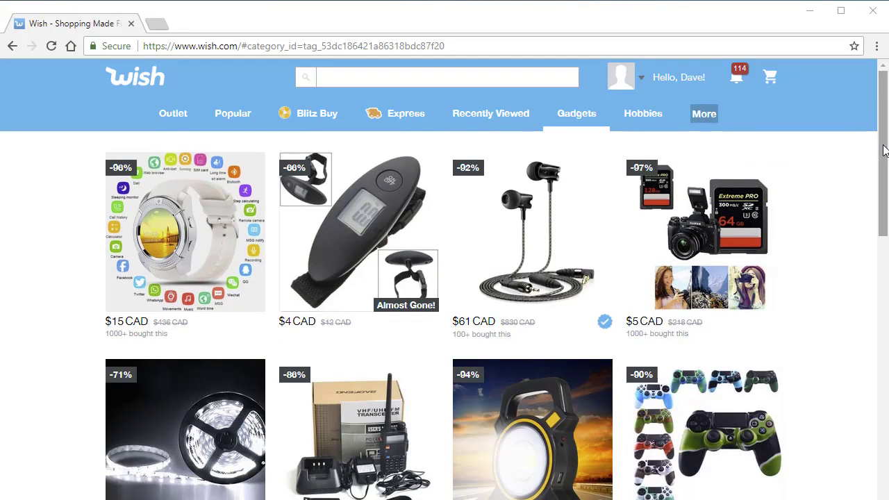
Step: Browse the Gadgets product listings on Wish, examining the items' prices, discounts and purchase counts
{"action": "left_click_drag", "start_coordinate": [883, 151], "coordinate": [861, 269]}
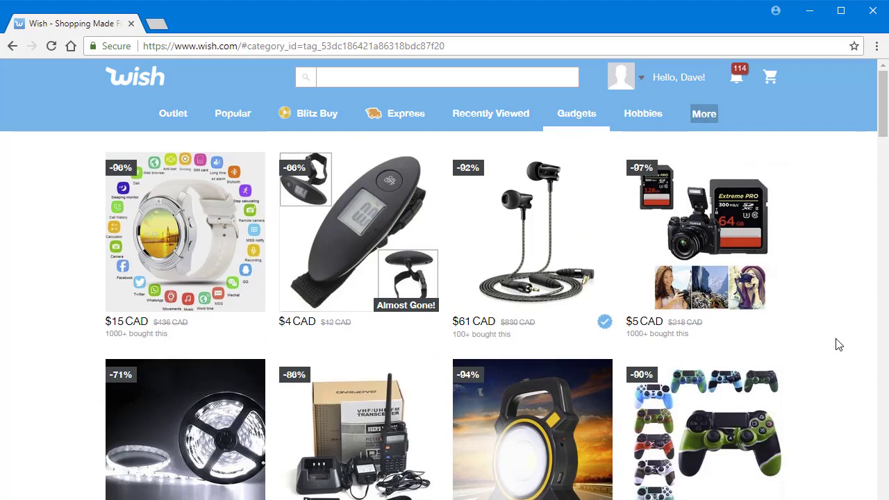
{"action": "scroll", "coordinate": [825, 377], "scroll_direction": "down", "scroll_amount": 2}
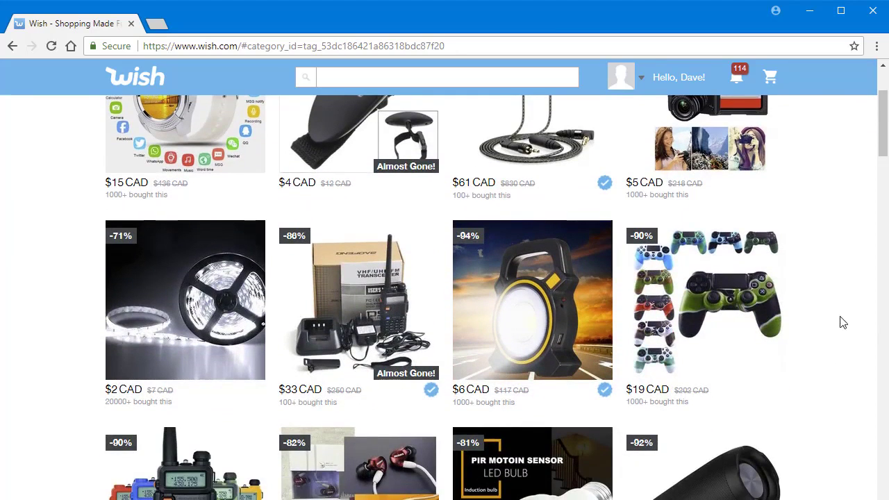
{"action": "scroll", "coordinate": [833, 344], "scroll_direction": "down", "scroll_amount": 2}
{"action": "scroll", "coordinate": [833, 344], "scroll_direction": "down", "scroll_amount": 3}
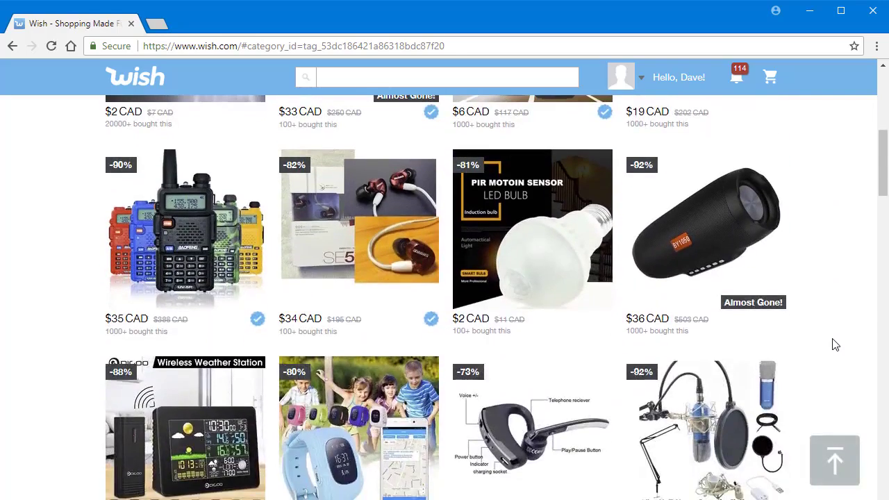
{"action": "scroll", "coordinate": [837, 345], "scroll_direction": "up", "scroll_amount": 6}
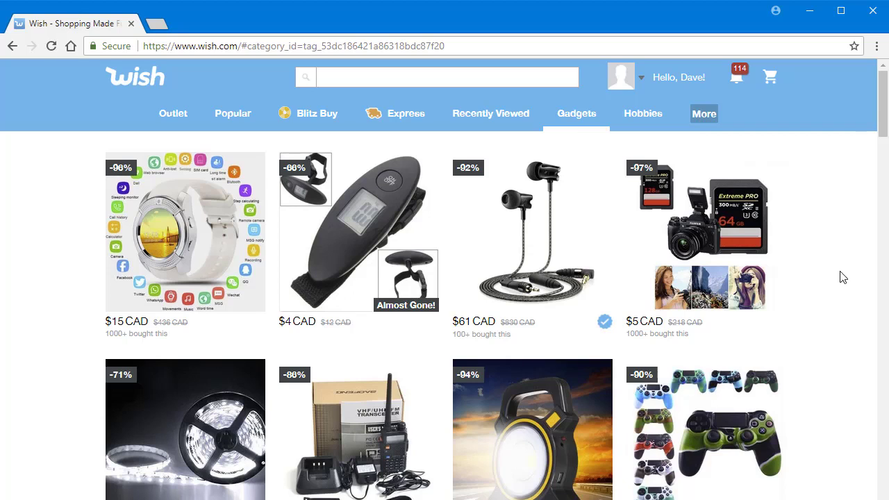
{"action": "scroll", "coordinate": [836, 321], "scroll_direction": "down", "scroll_amount": 2}
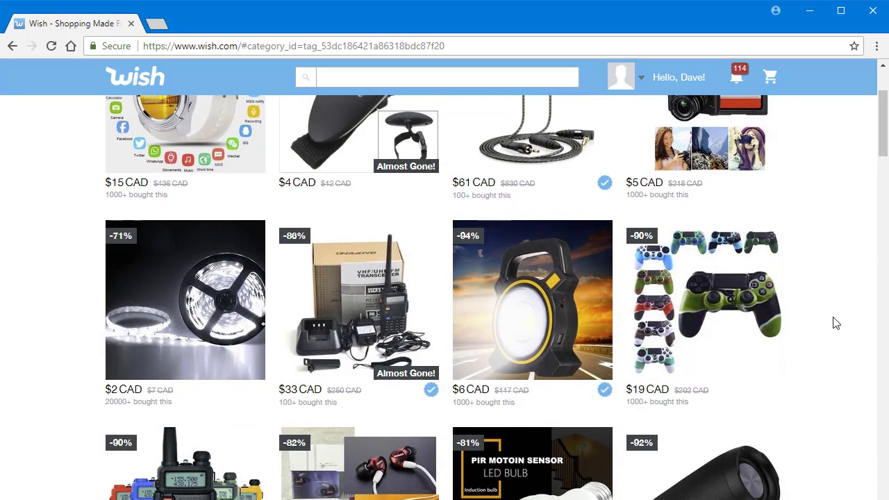
{"action": "scroll", "coordinate": [837, 377], "scroll_direction": "down", "scroll_amount": 4}
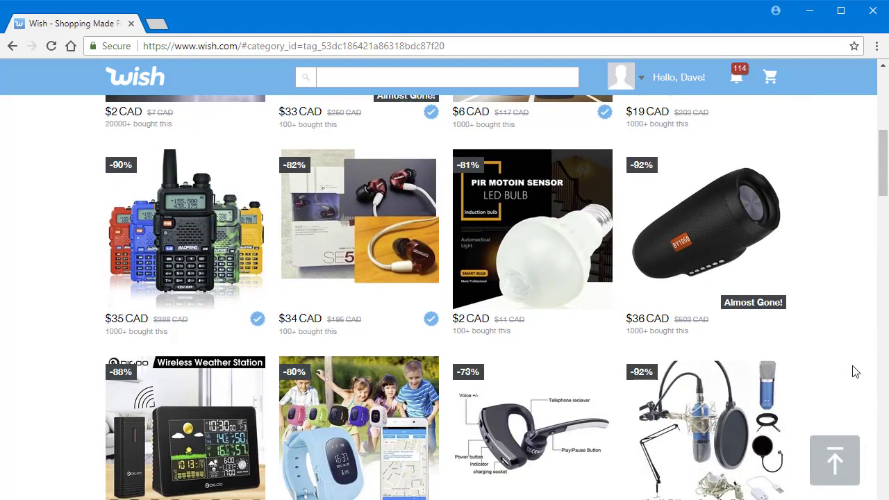
{"action": "scroll", "coordinate": [855, 370], "scroll_direction": "down", "scroll_amount": 7}
{"action": "scroll", "coordinate": [855, 370], "scroll_direction": "down", "scroll_amount": 8}
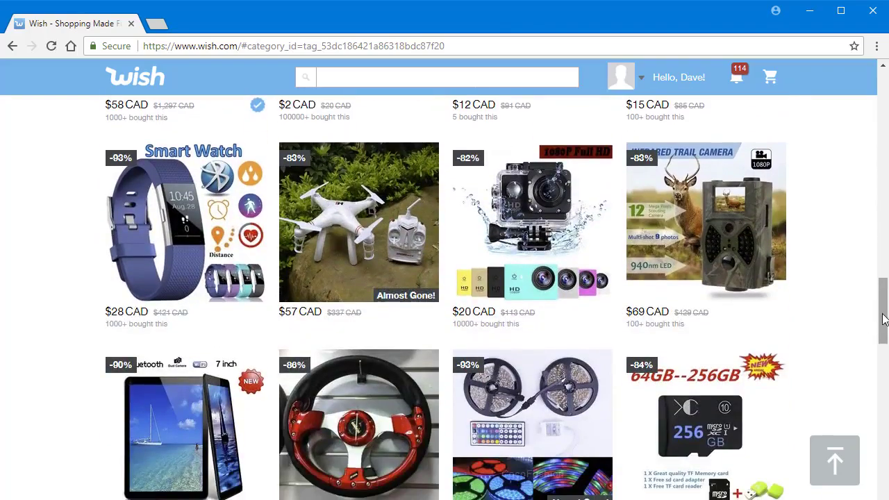
Step: Examine the purchase counts under the Gadgets listings, including the streaming dongle and the Bluetooth V4.0 earpiece
{"action": "left_click_drag", "start_coordinate": [883, 318], "coordinate": [883, 258]}
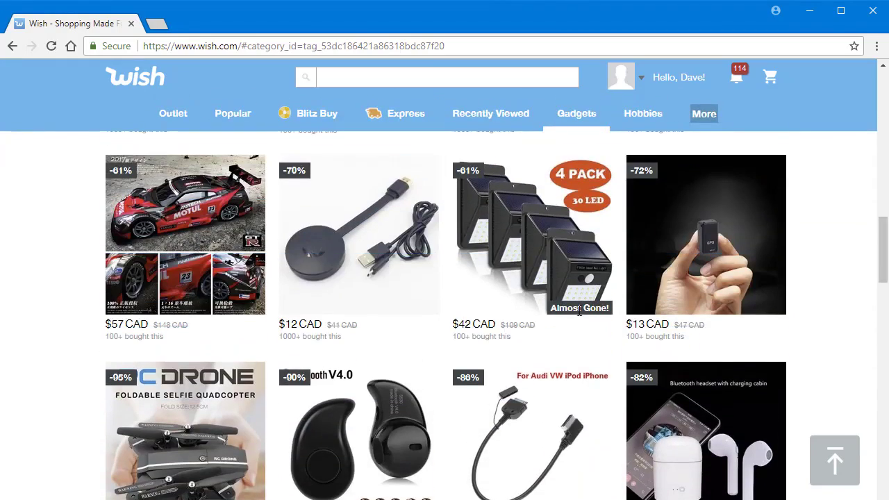
{"action": "left_click_drag", "start_coordinate": [345, 338], "coordinate": [280, 337]}
{"action": "scroll", "coordinate": [463, 335], "scroll_direction": "down", "scroll_amount": 4}
{"action": "scroll", "coordinate": [463, 337], "scroll_direction": "down", "scroll_amount": 2}
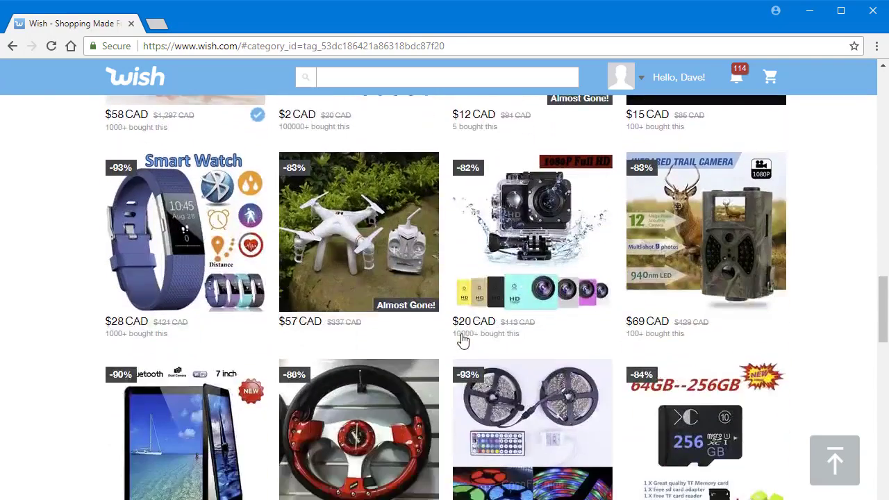
{"action": "scroll", "coordinate": [464, 339], "scroll_direction": "up", "scroll_amount": 2}
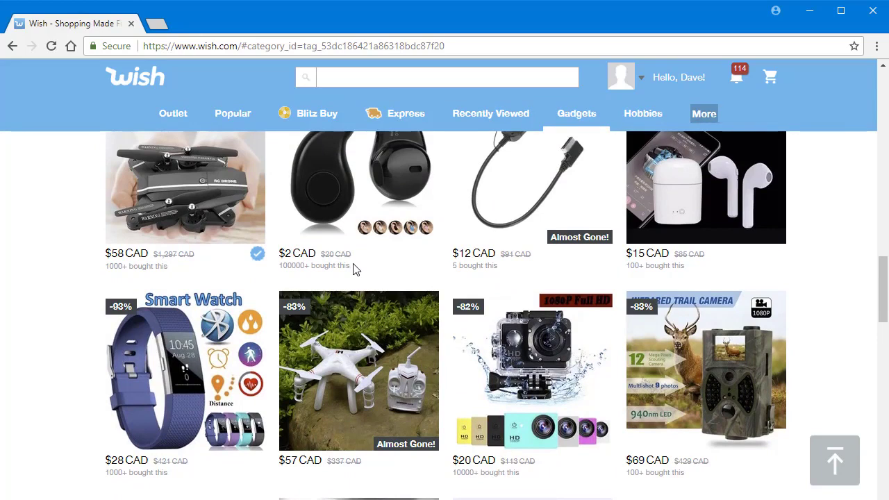
{"action": "left_click_drag", "start_coordinate": [354, 264], "coordinate": [285, 268]}
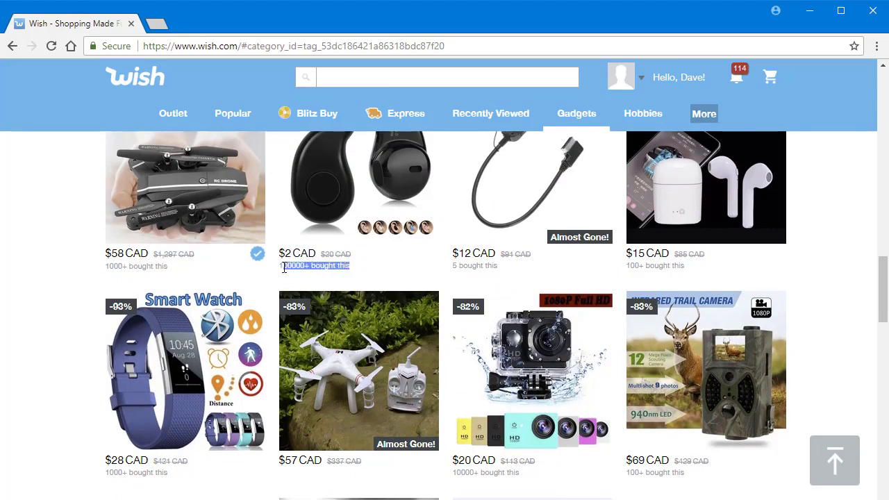
{"action": "left_click", "coordinate": [846, 321]}
Step: Search Wish for "camping" and browse the product results
{"action": "scroll", "coordinate": [849, 319], "scroll_direction": "up", "scroll_amount": 4}
{"action": "left_click", "coordinate": [463, 77]}
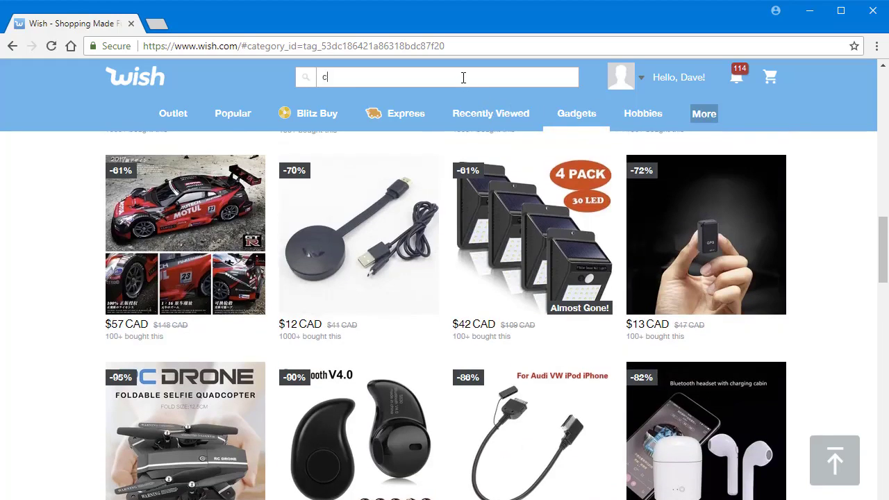
{"action": "key", "text": "Return"}
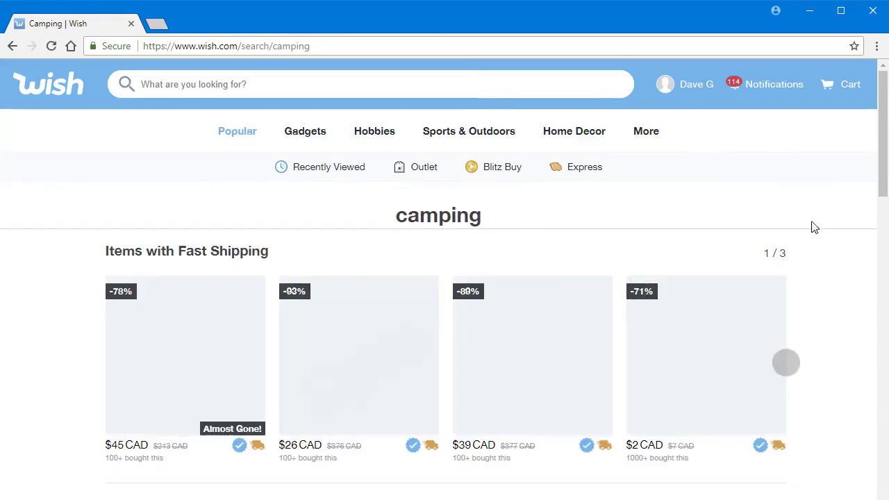
{"action": "scroll", "coordinate": [861, 326], "scroll_direction": "down", "scroll_amount": 3}
{"action": "scroll", "coordinate": [860, 339], "scroll_direction": "down", "scroll_amount": 5}
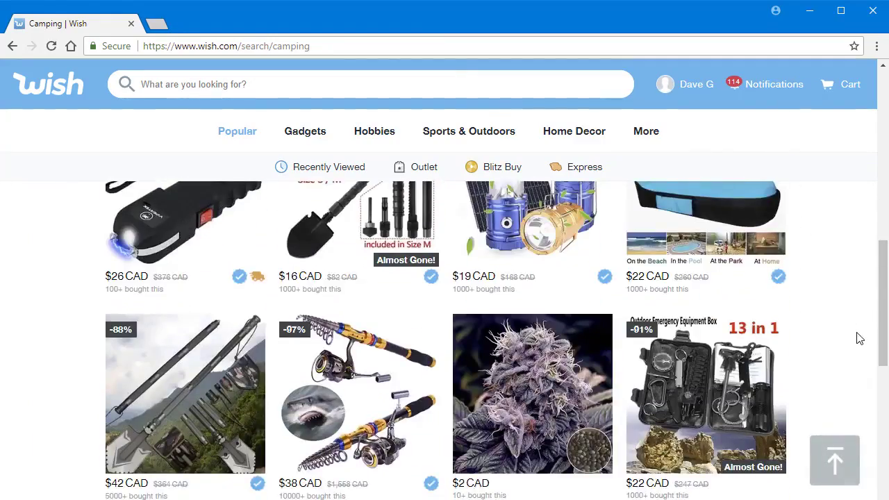
{"action": "scroll", "coordinate": [860, 338], "scroll_direction": "down", "scroll_amount": 7}
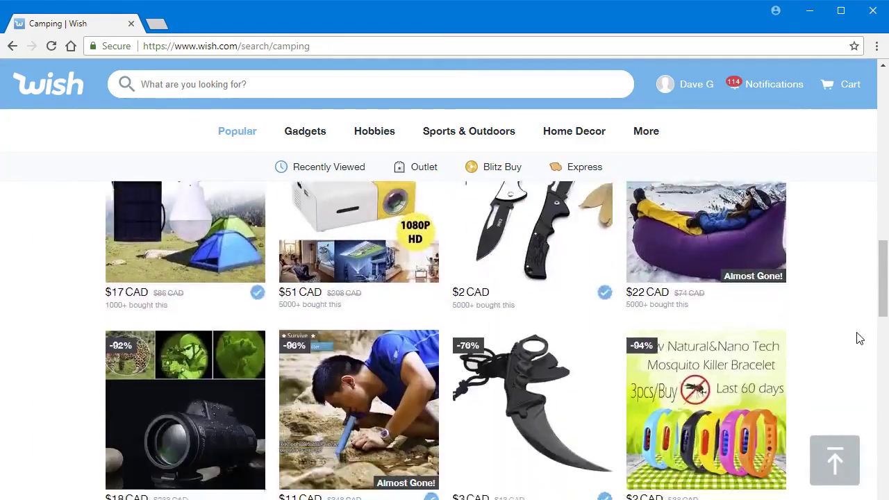
{"action": "scroll", "coordinate": [859, 339], "scroll_direction": "down", "scroll_amount": 7}
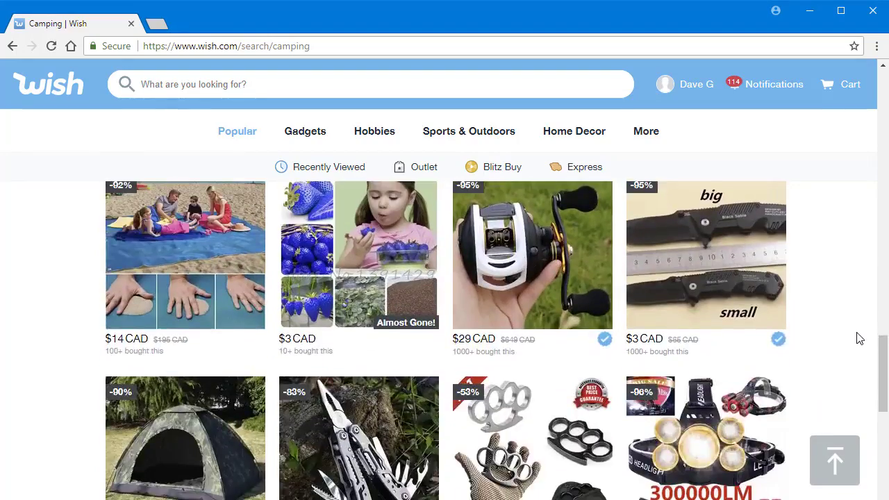
{"action": "scroll", "coordinate": [859, 338], "scroll_direction": "down", "scroll_amount": 10}
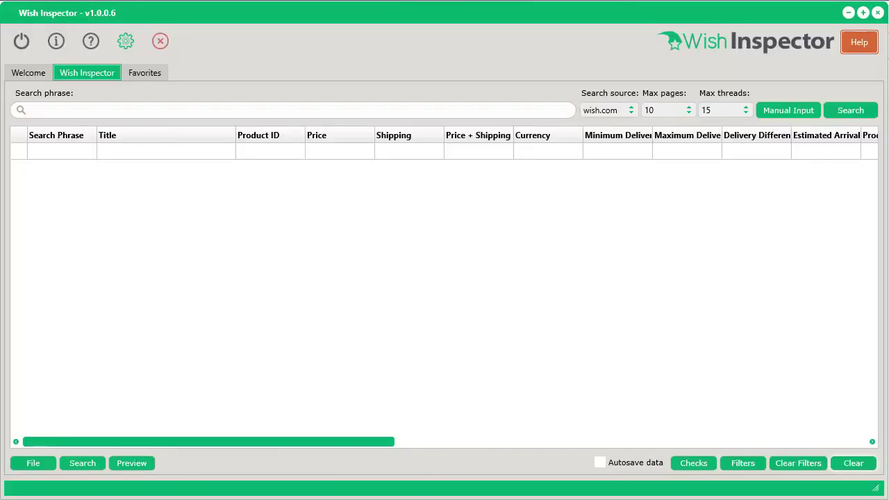
Step: Switch to Wish Inspector and run a wish.com product search for the phrase "camping"
{"action": "left_click", "coordinate": [217, 109]}
{"action": "type", "text": "camping"}
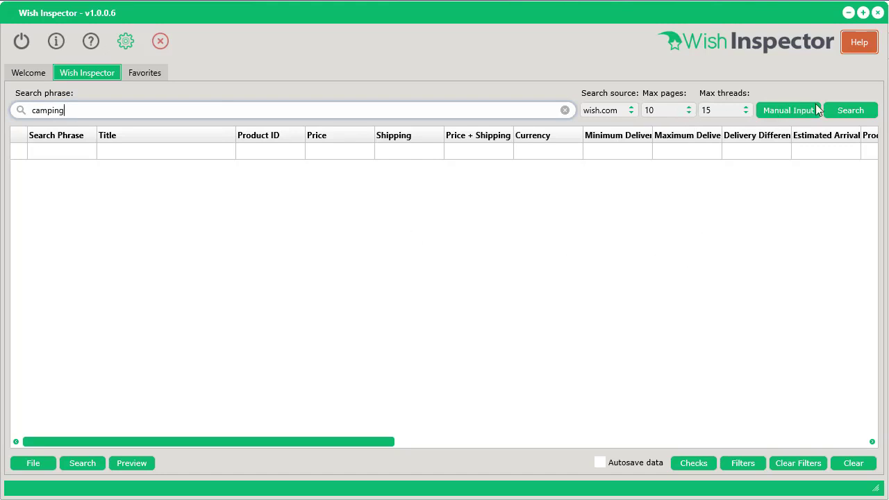
{"action": "left_click", "coordinate": [847, 108]}
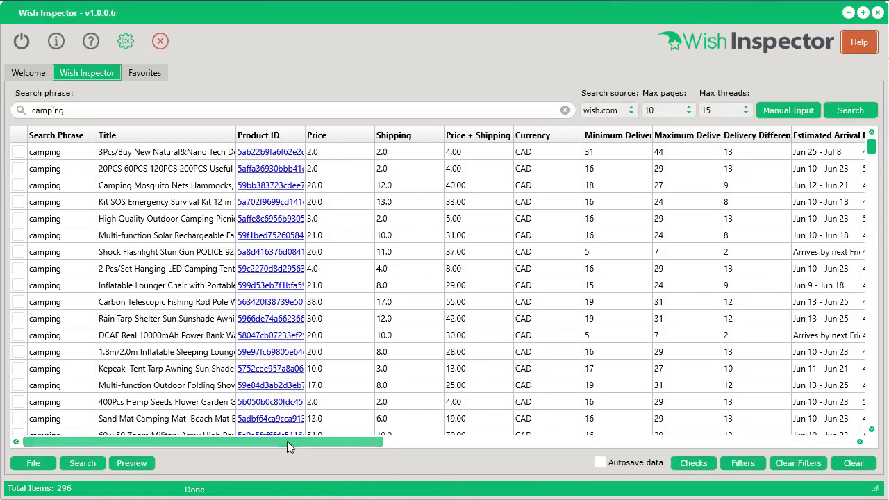
Step: Look over the product data columns and sort the camping results by Orders from highest to lowest
{"action": "left_click_drag", "start_coordinate": [286, 441], "coordinate": [768, 450]}
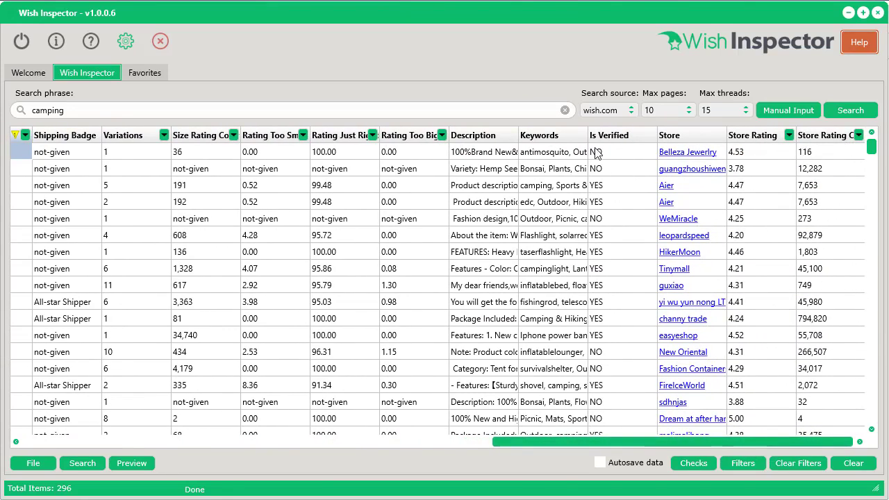
{"action": "left_click_drag", "start_coordinate": [589, 438], "coordinate": [508, 438]}
{"action": "left_click", "coordinate": [738, 155]}
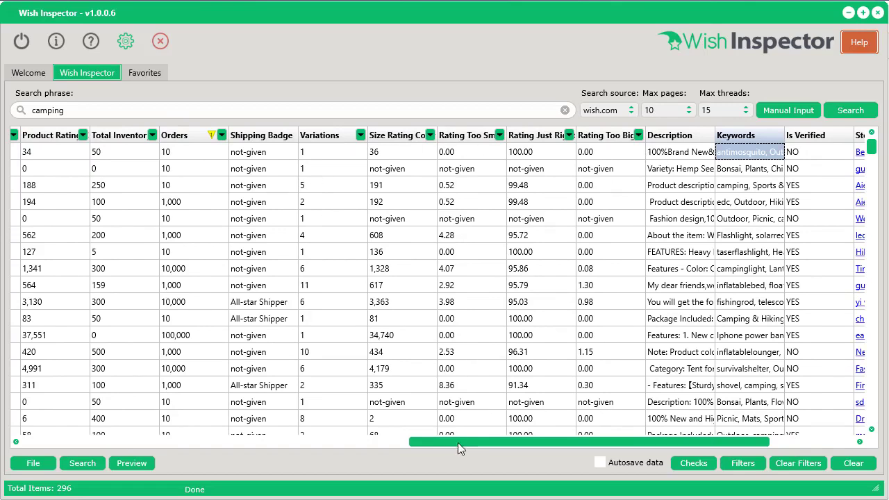
{"action": "left_click_drag", "start_coordinate": [457, 442], "coordinate": [359, 441]}
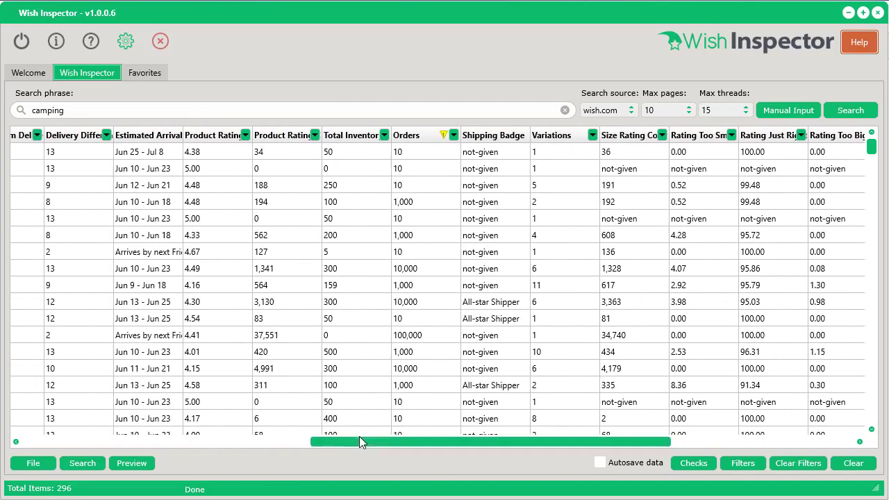
{"action": "left_click", "coordinate": [423, 137]}
{"action": "left_click", "coordinate": [423, 137]}
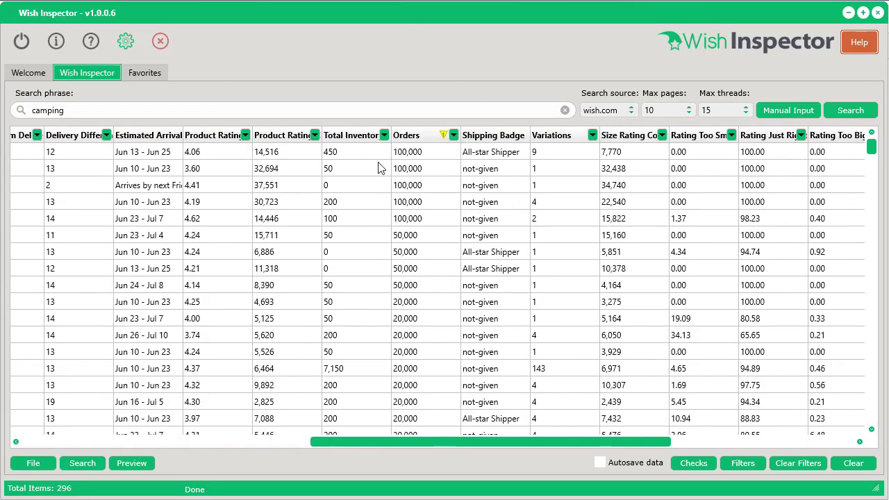
{"action": "left_click", "coordinate": [400, 155]}
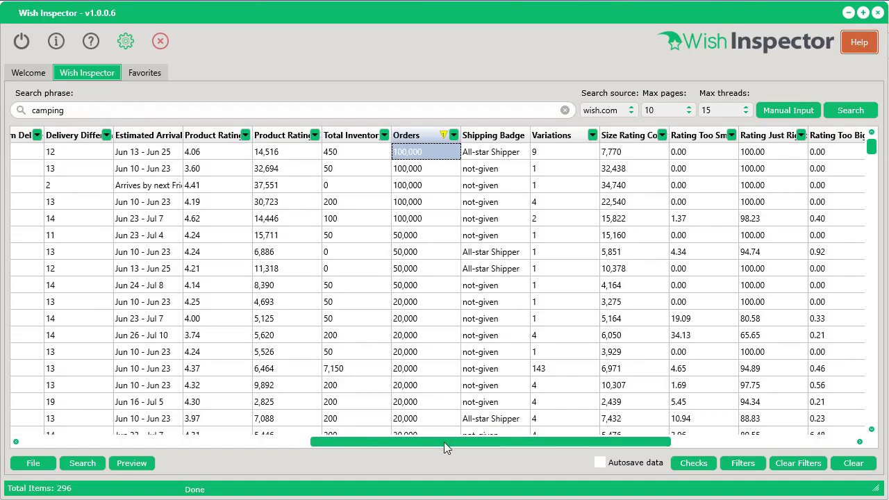
Step: Filter the camping results to products with Orders greater than 1000
{"action": "left_click_drag", "start_coordinate": [444, 442], "coordinate": [124, 443]}
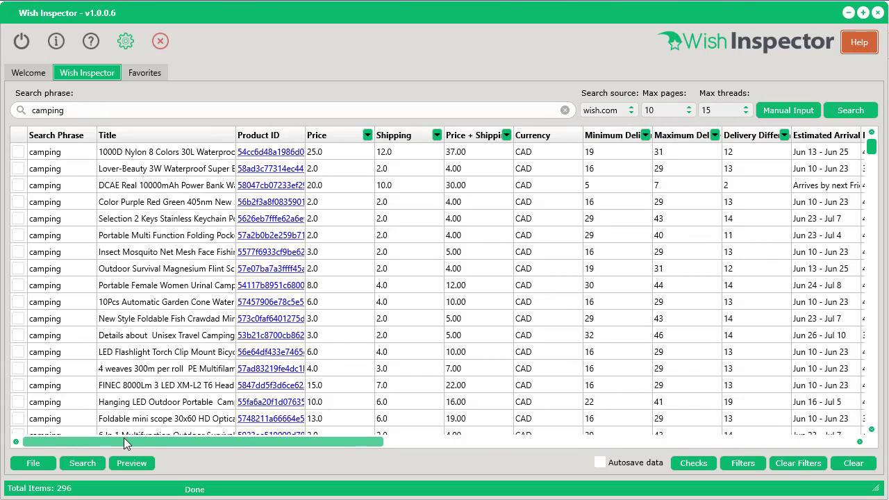
{"action": "left_click_drag", "start_coordinate": [123, 438], "coordinate": [212, 427]}
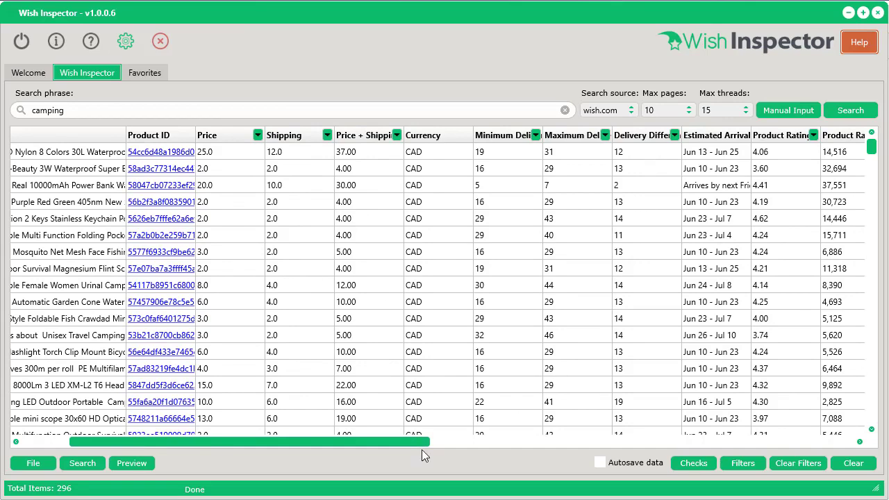
{"action": "left_click_drag", "start_coordinate": [399, 438], "coordinate": [563, 444]}
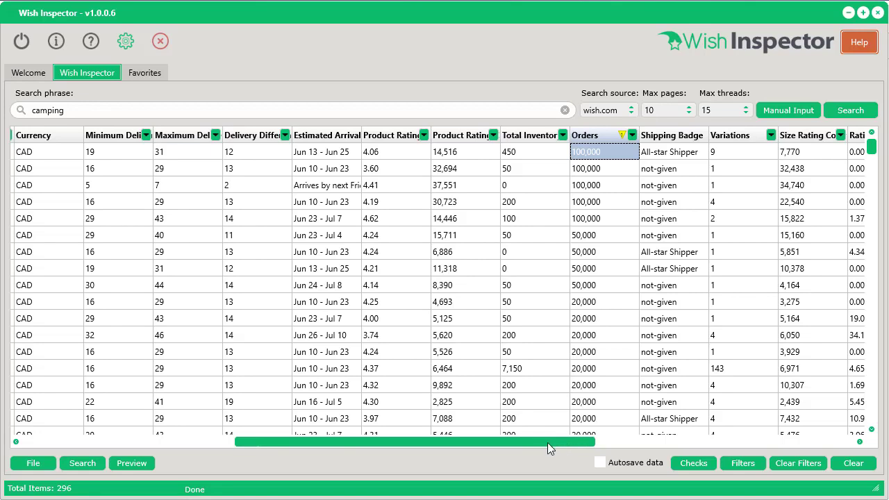
{"action": "left_click_drag", "start_coordinate": [547, 442], "coordinate": [287, 445]}
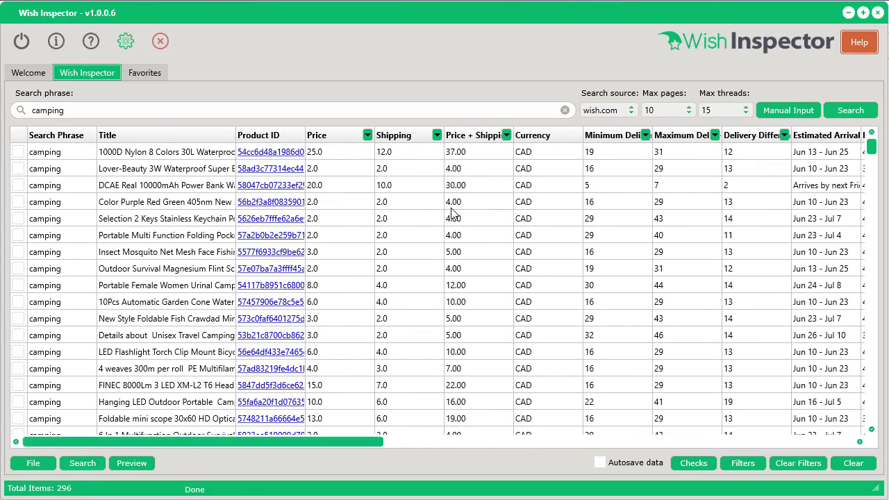
{"action": "left_click_drag", "start_coordinate": [339, 440], "coordinate": [585, 448]}
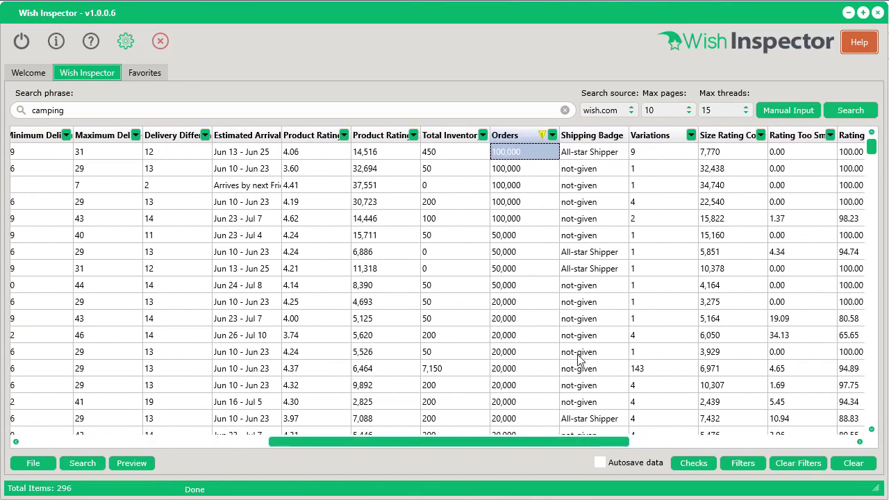
{"action": "left_click", "coordinate": [552, 136]}
{"action": "scroll", "coordinate": [625, 184], "scroll_direction": "down", "scroll_amount": 2}
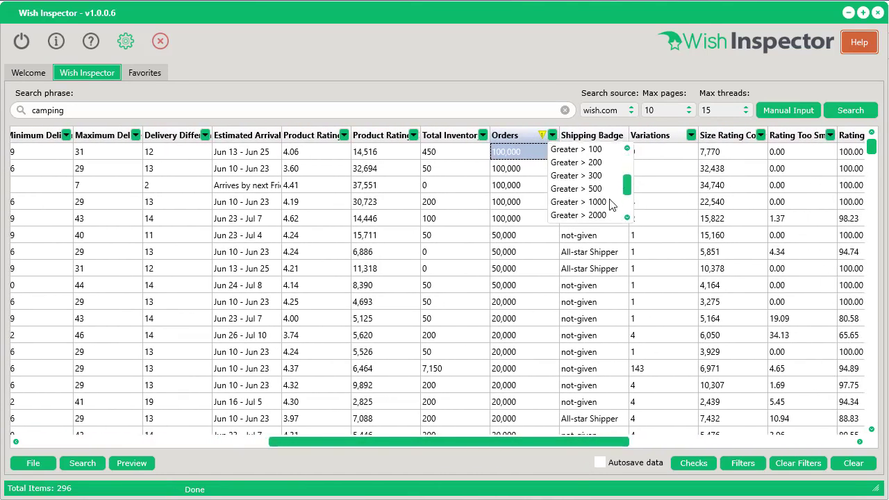
{"action": "left_click", "coordinate": [610, 202]}
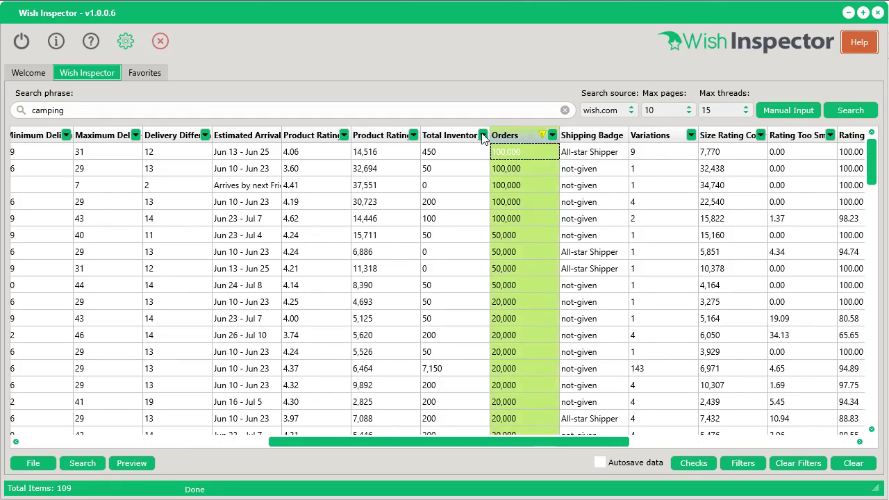
Step: Filter the remaining camping products to those with Total Inventory greater than 100
{"action": "left_click", "coordinate": [483, 136]}
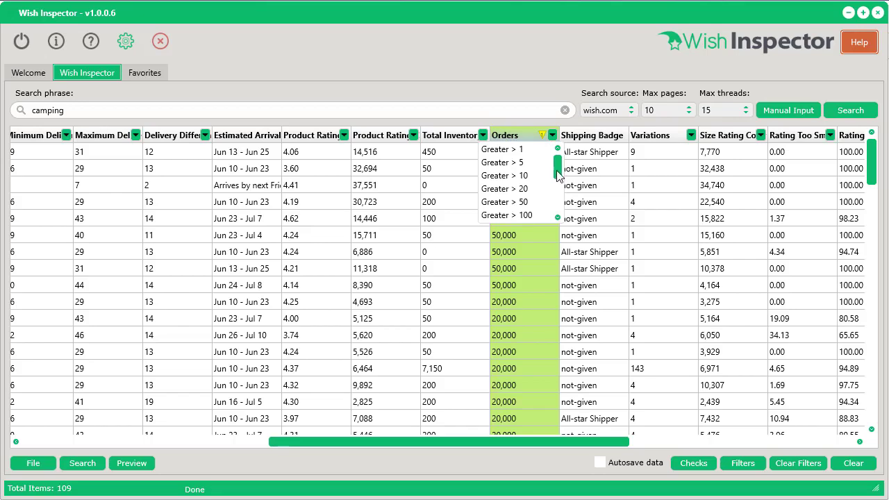
{"action": "left_click_drag", "start_coordinate": [557, 175], "coordinate": [558, 182]}
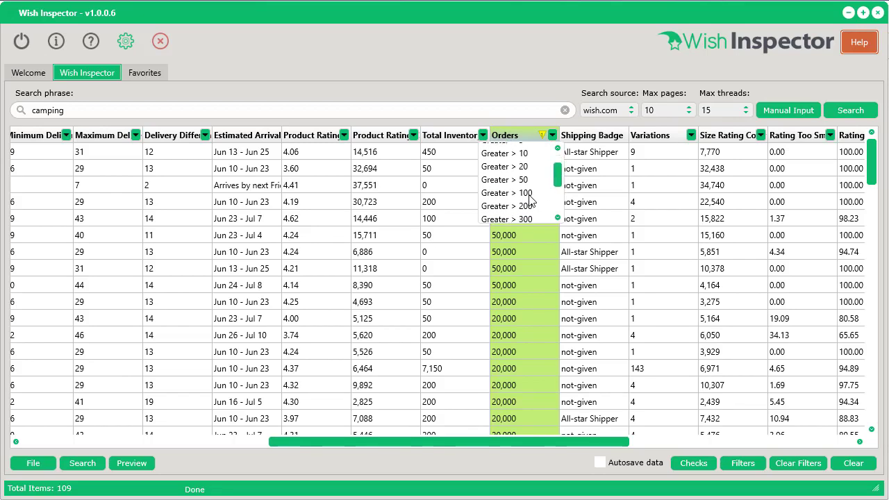
{"action": "left_click", "coordinate": [528, 194]}
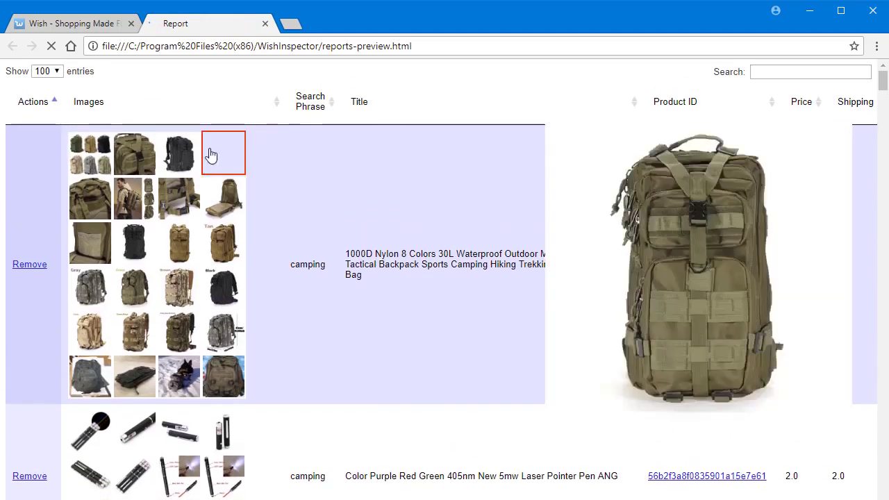
Step: Look through the camping report's product images, titles and data columns, including keywords and store ratings
{"action": "scroll", "coordinate": [426, 347], "scroll_direction": "down", "scroll_amount": 4}
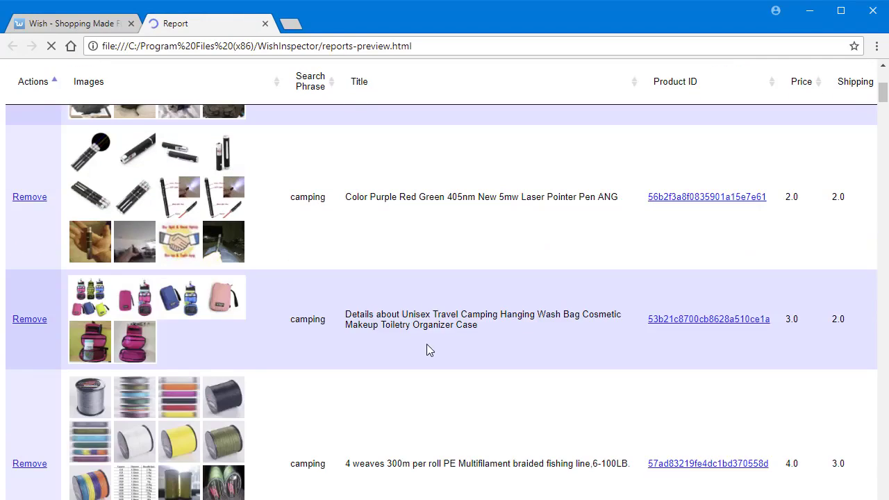
{"action": "scroll", "coordinate": [424, 349], "scroll_direction": "right", "scroll_amount": 10}
{"action": "scroll", "coordinate": [789, 317], "scroll_direction": "right", "scroll_amount": 2}
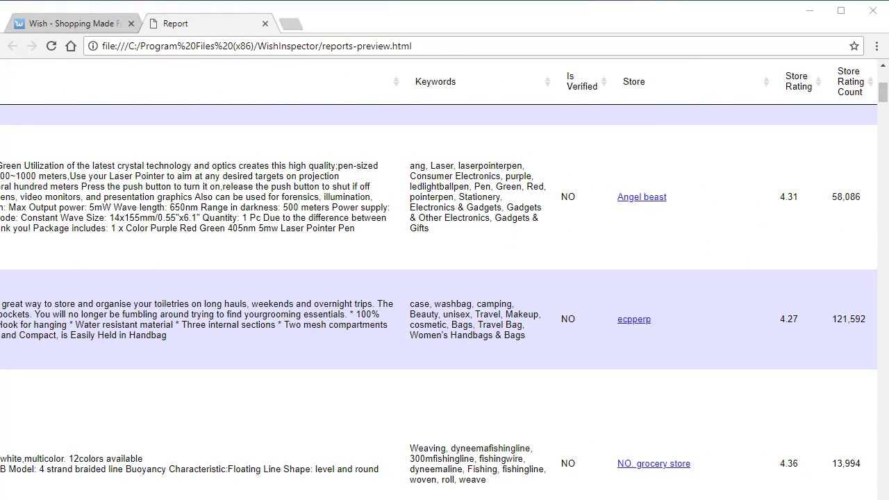
{"action": "left_click_drag", "start_coordinate": [789, 497], "coordinate": [176, 497]}
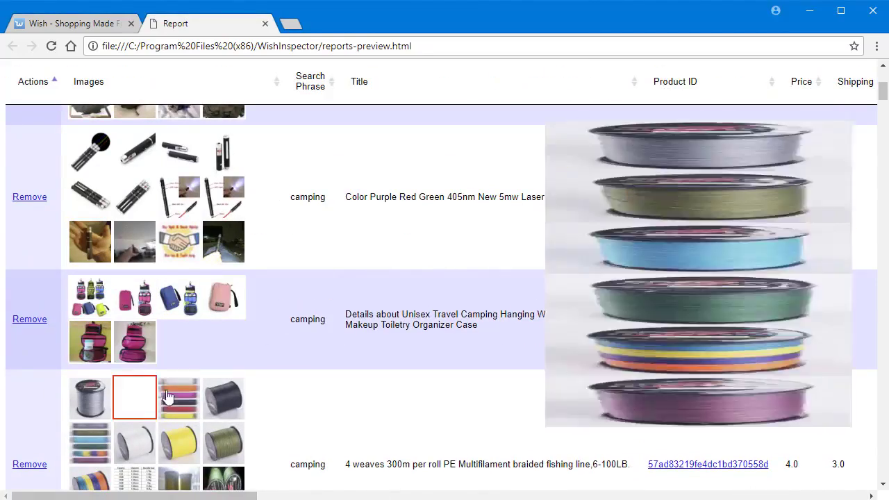
{"action": "mouse_move", "coordinate": [224, 419]}
{"action": "scroll", "coordinate": [368, 369], "scroll_direction": "down", "scroll_amount": 3}
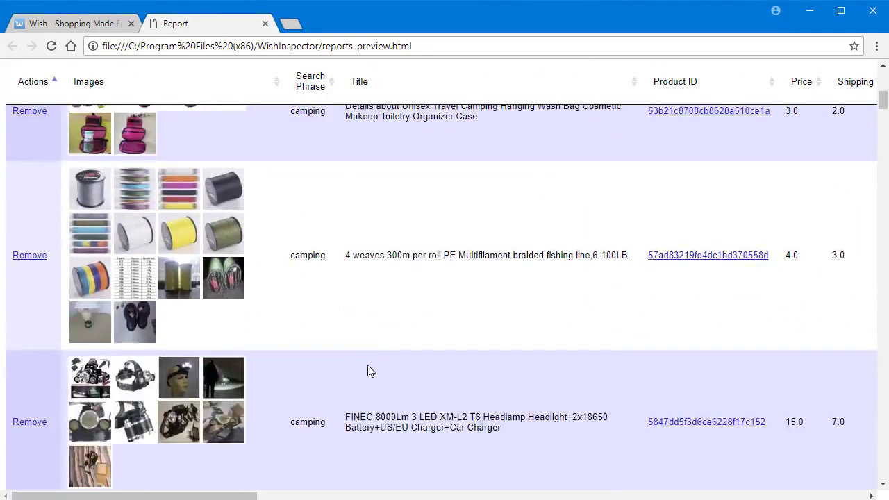
Step: Switch to Wish Inspector, open the product details of the 1000D Nylon backpack and move the details window aside
{"action": "key", "text": "alt+Tab"}
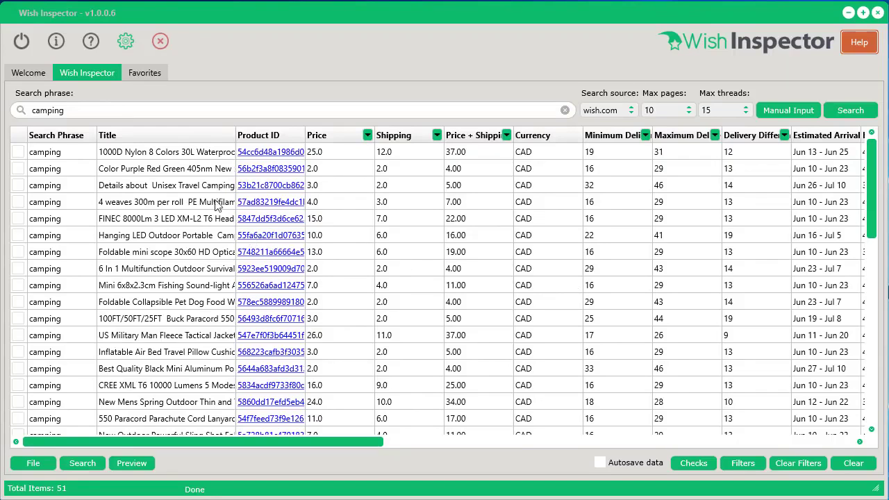
{"action": "left_click", "coordinate": [179, 152]}
{"action": "right_click", "coordinate": [177, 152]}
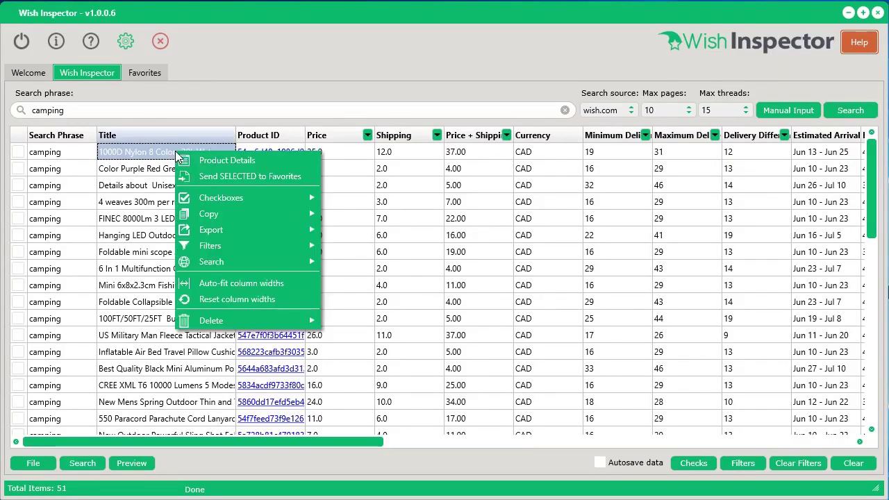
{"action": "left_click", "coordinate": [212, 164]}
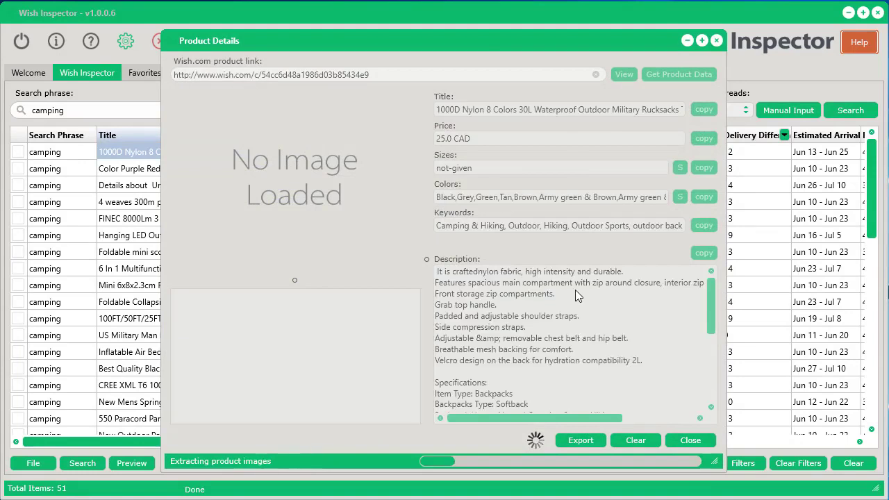
{"action": "left_click_drag", "start_coordinate": [470, 41], "coordinate": [637, 35]}
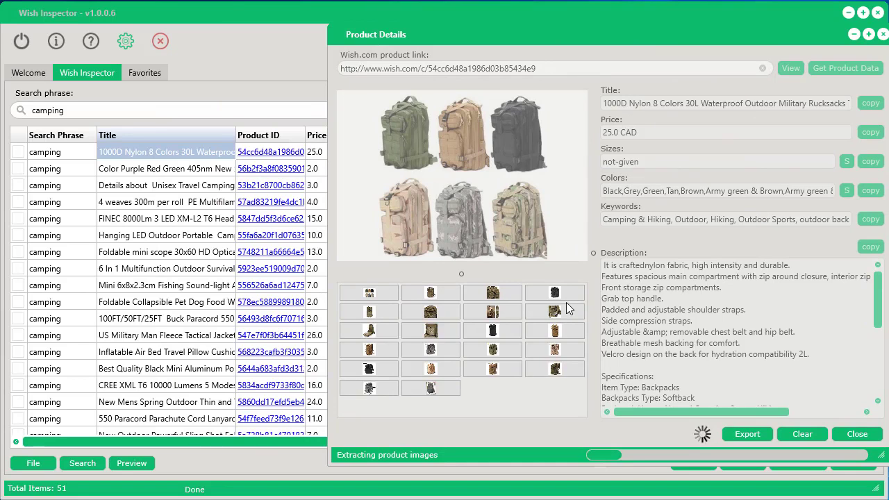
Step: Preview several of the backpack's images and load the details of the laser pointer pen and the travel wash bag
{"action": "left_click", "coordinate": [507, 314]}
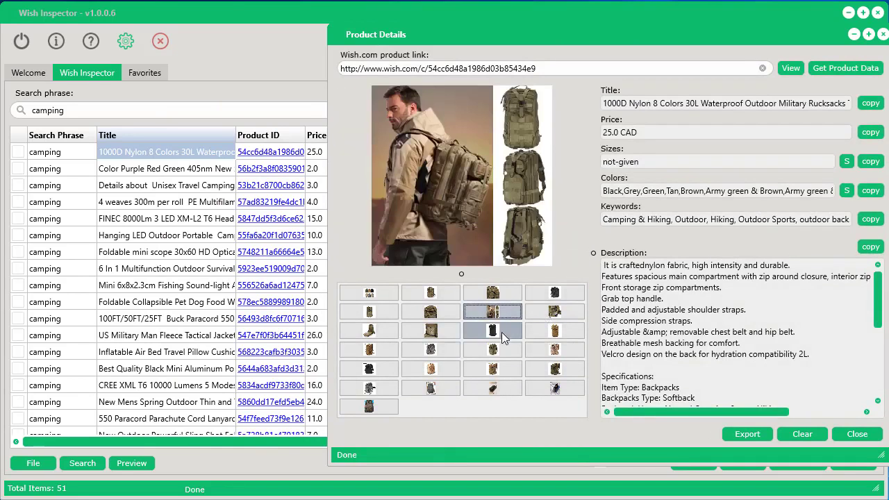
{"action": "left_click", "coordinate": [500, 330]}
{"action": "left_click", "coordinate": [494, 368]}
{"action": "left_click_drag", "start_coordinate": [327, 464], "coordinate": [297, 466]}
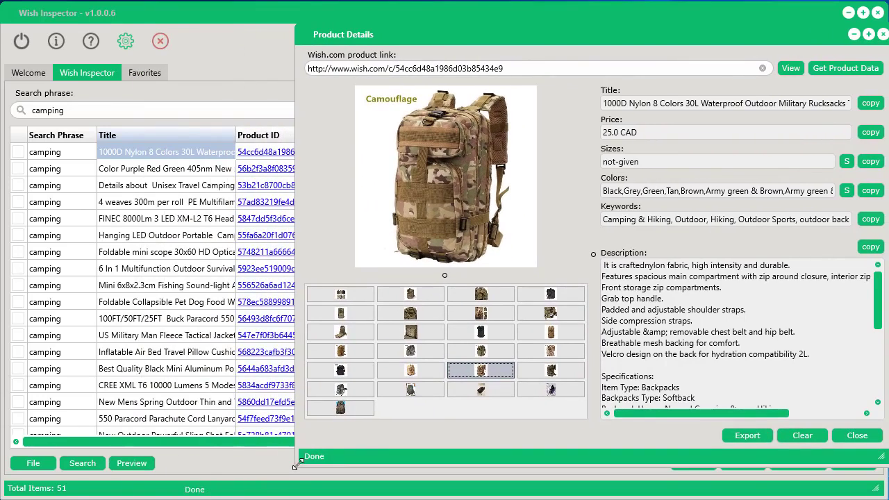
{"action": "left_click", "coordinate": [147, 170]}
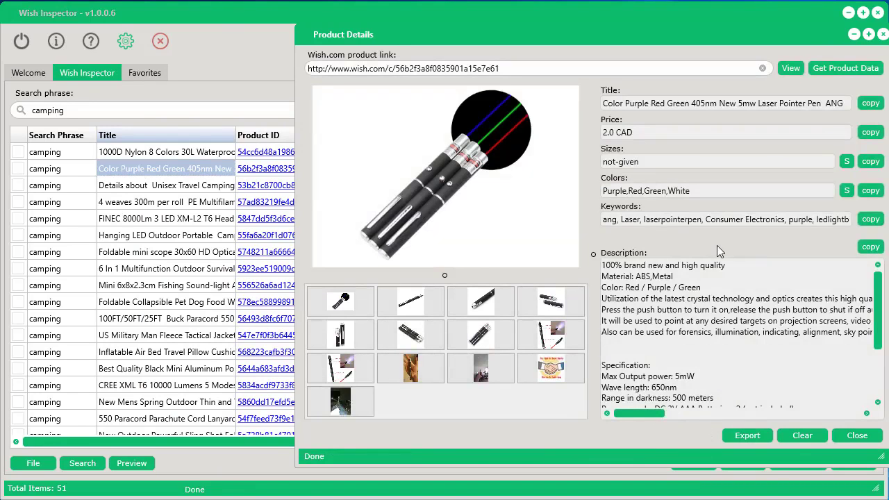
{"action": "left_click", "coordinate": [179, 186]}
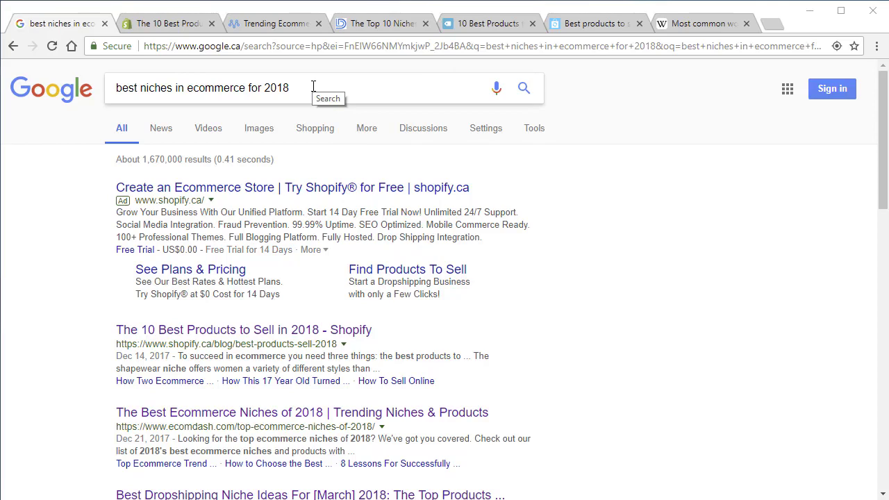
Step: Look over the Google results for "best niches in ecommerce for 2018" in the browser
{"action": "scroll", "coordinate": [642, 330], "scroll_direction": "down", "scroll_amount": 6}
{"action": "scroll", "coordinate": [628, 361], "scroll_direction": "down", "scroll_amount": 4}
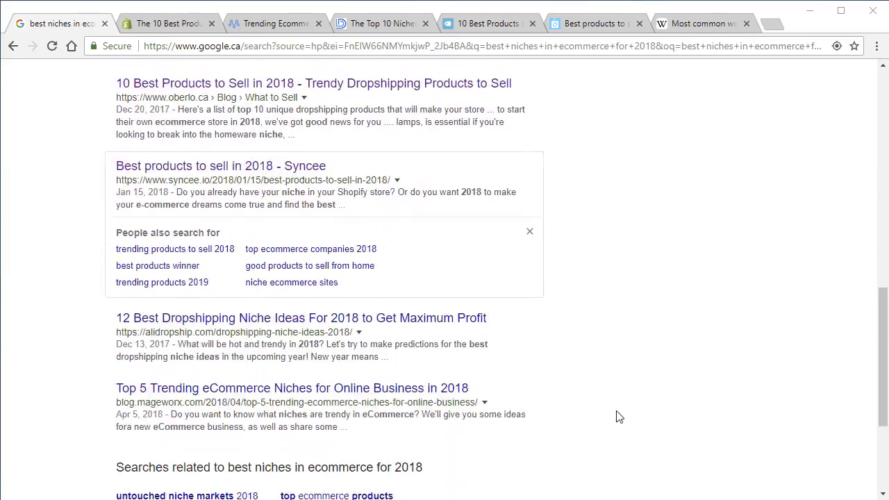
{"action": "scroll", "coordinate": [623, 427], "scroll_direction": "up", "scroll_amount": 10}
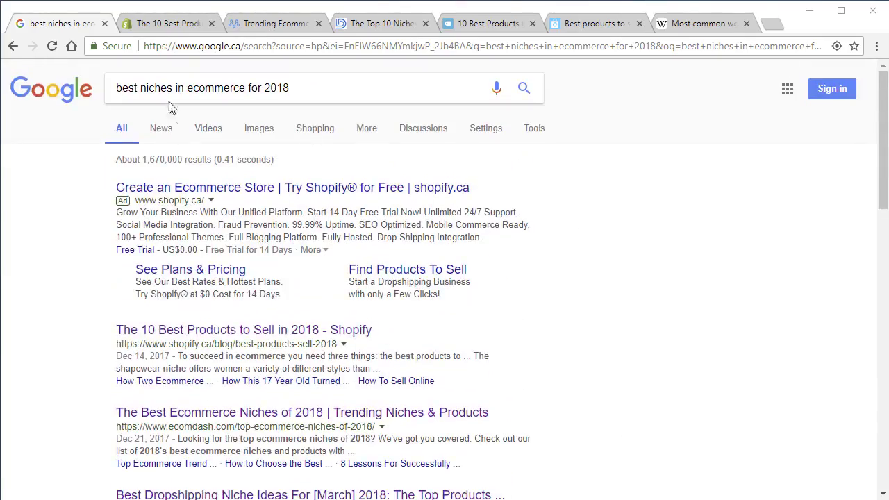
Step: Read through Shopify's article on the 10 best products to sell in 2018, down to the flame lamps section
{"action": "left_click", "coordinate": [178, 25]}
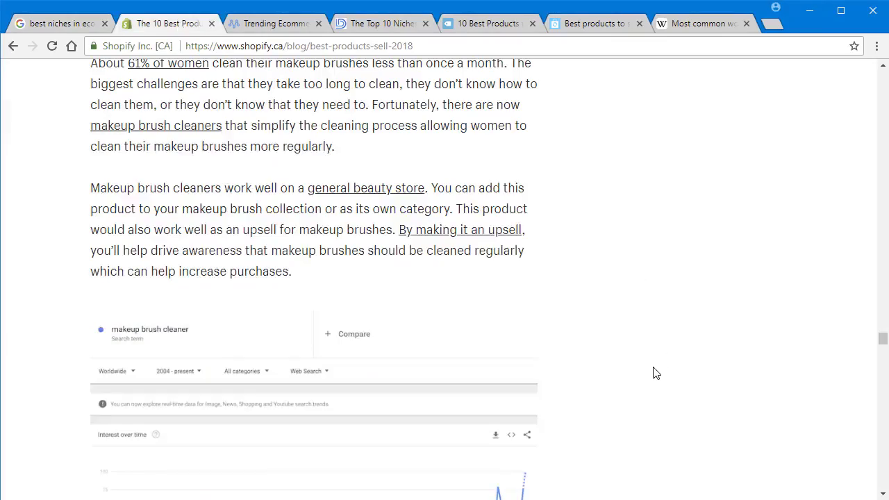
{"action": "scroll", "coordinate": [655, 371], "scroll_direction": "up", "scroll_amount": 10}
{"action": "scroll", "coordinate": [660, 440], "scroll_direction": "up", "scroll_amount": 5}
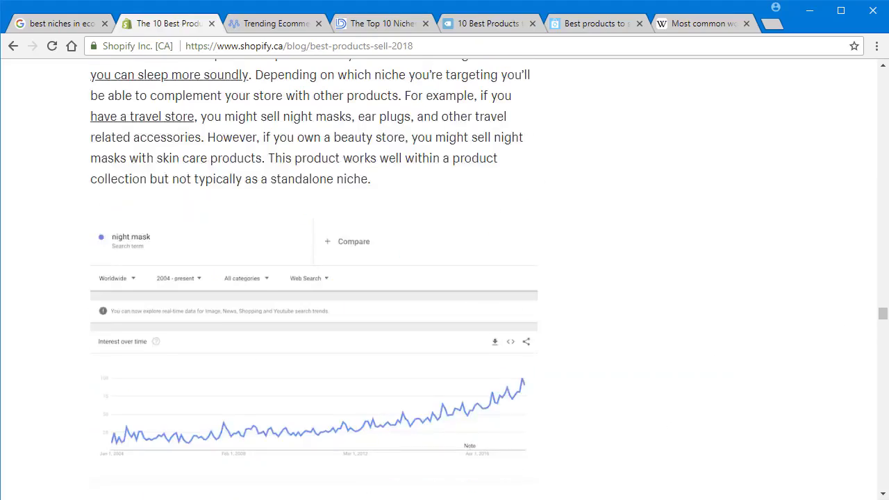
{"action": "left_click_drag", "start_coordinate": [882, 321], "coordinate": [886, 189]}
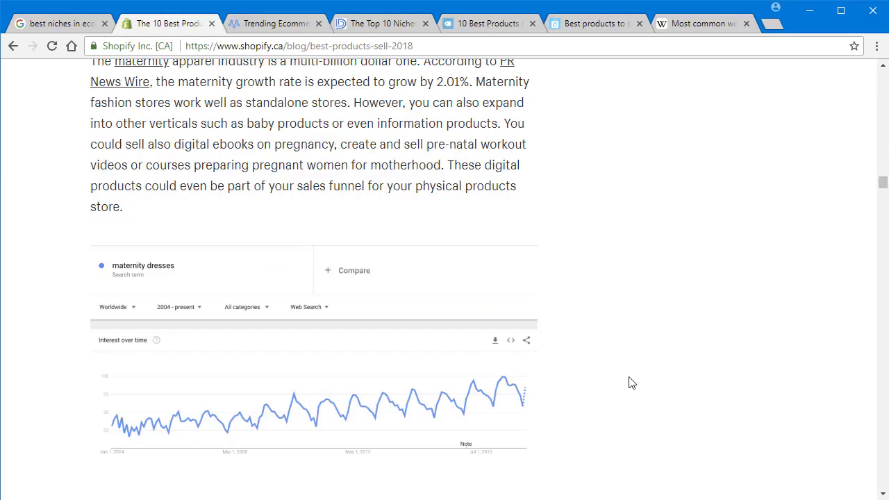
{"action": "scroll", "coordinate": [627, 383], "scroll_direction": "down", "scroll_amount": 9}
{"action": "scroll", "coordinate": [627, 383], "scroll_direction": "down", "scroll_amount": 10}
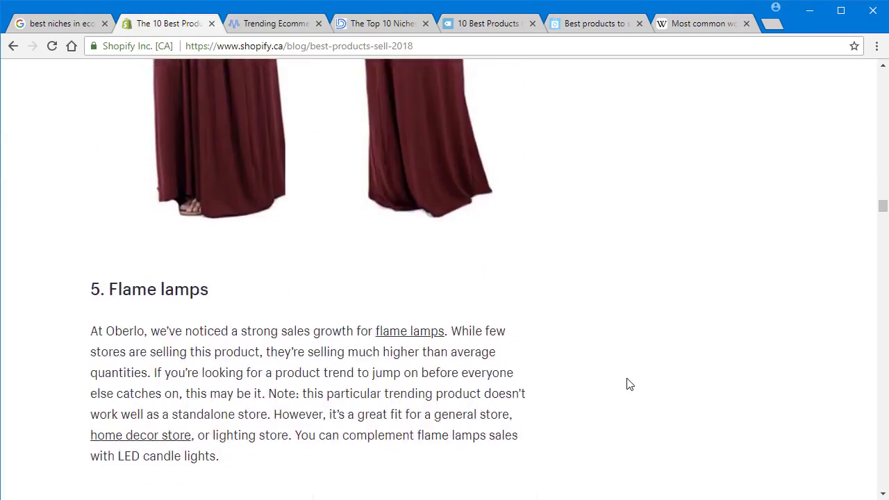
{"action": "scroll", "coordinate": [638, 336], "scroll_direction": "down", "scroll_amount": 6}
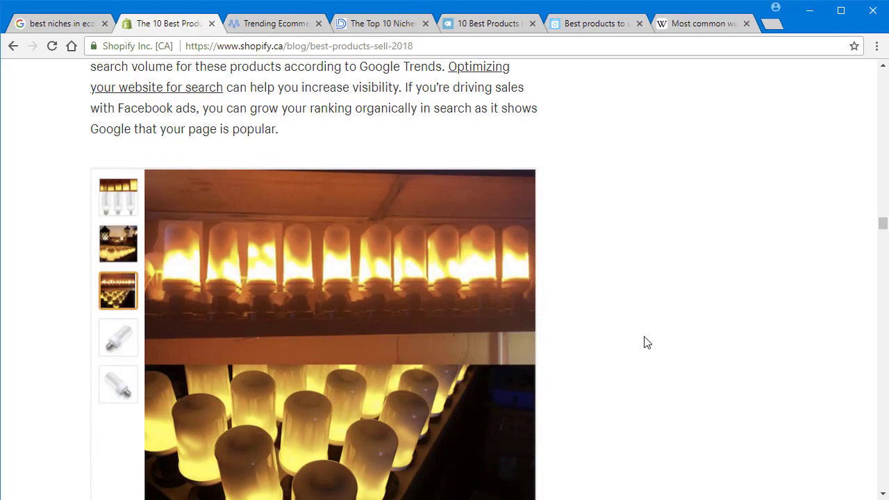
Step: Look through the trending ecommerce article and the Dropship Lifestyle list of top 10 niches
{"action": "left_click", "coordinate": [286, 22]}
{"action": "scroll", "coordinate": [472, 264], "scroll_direction": "down", "scroll_amount": 6}
{"action": "left_click", "coordinate": [373, 28]}
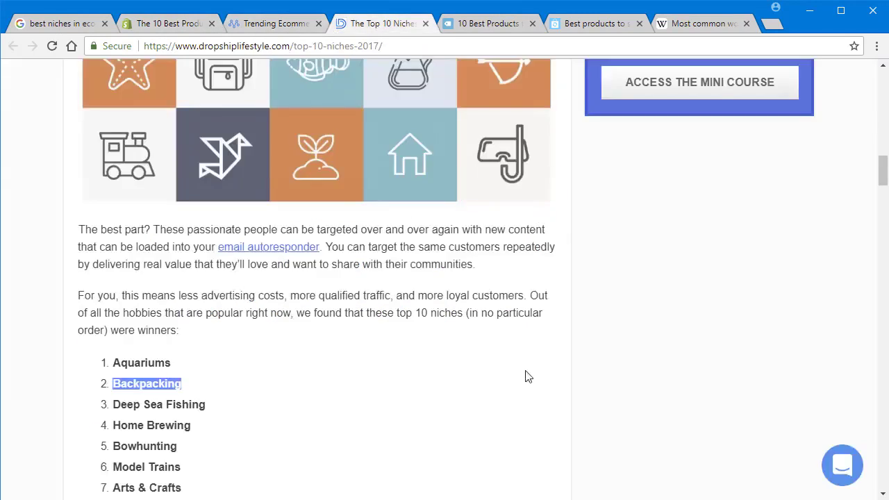
{"action": "scroll", "coordinate": [486, 378], "scroll_direction": "down", "scroll_amount": 3}
{"action": "scroll", "coordinate": [462, 373], "scroll_direction": "up", "scroll_amount": 2}
{"action": "left_click", "coordinate": [168, 278]}
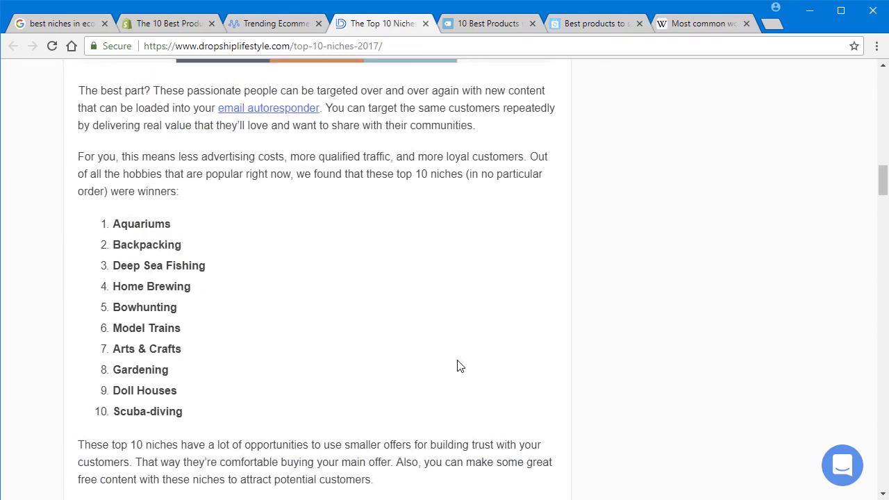
Step: Skim Oberlo's unique dropshipping products article and open Syncee's page on the best products to sell in 2018
{"action": "left_click", "coordinate": [494, 23]}
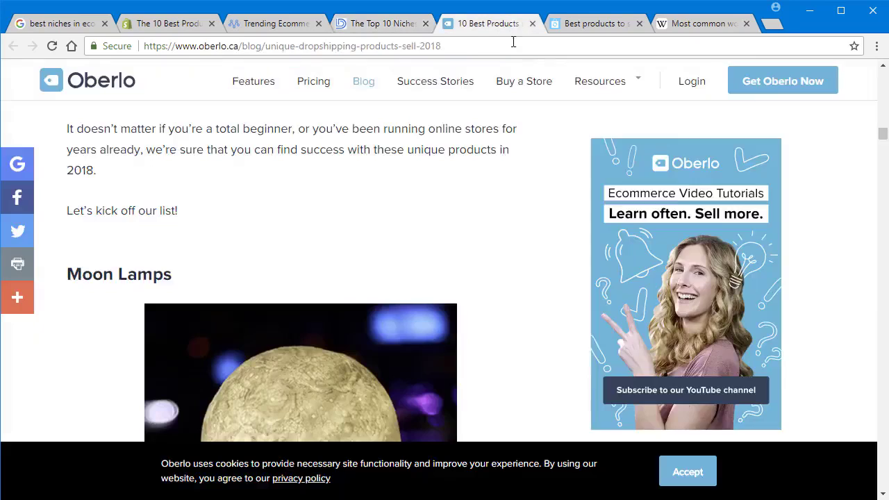
{"action": "scroll", "coordinate": [535, 312], "scroll_direction": "down", "scroll_amount": 1}
{"action": "scroll", "coordinate": [535, 312], "scroll_direction": "down", "scroll_amount": 10}
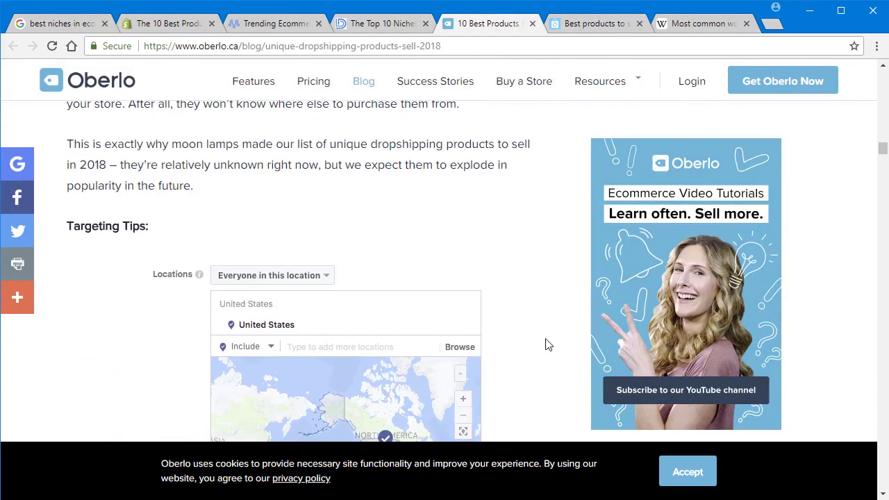
{"action": "left_click", "coordinate": [595, 23]}
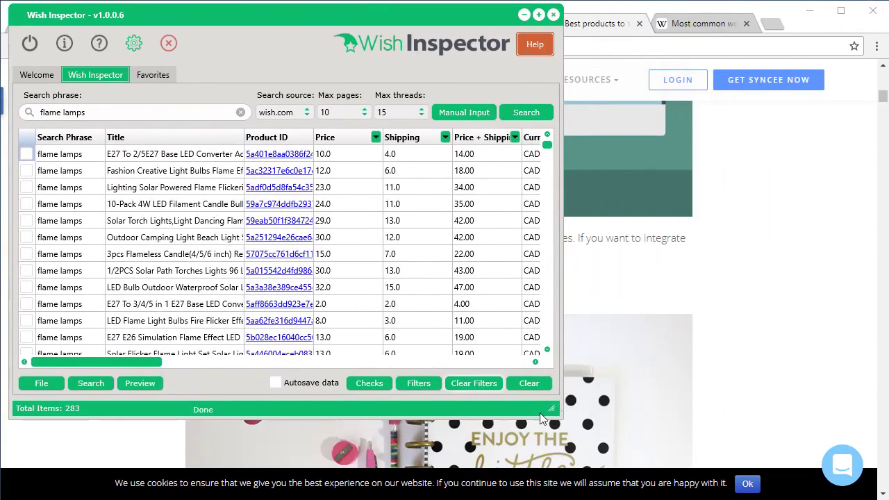
Step: Enlarge the Wish Inspector window with the flame lamps results and load the filter file datagrid-filters-2.wikf
{"action": "left_click_drag", "start_coordinate": [548, 408], "coordinate": [808, 475]}
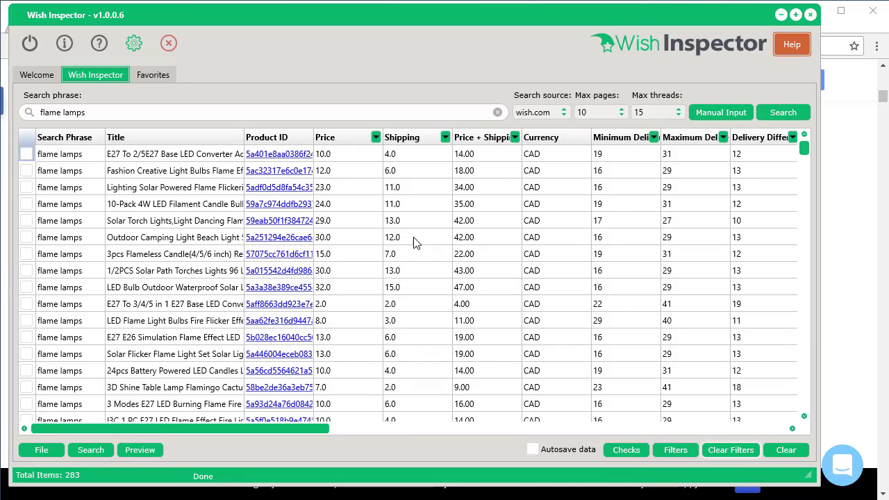
{"action": "right_click", "coordinate": [334, 207]}
{"action": "mouse_move", "coordinate": [382, 304]}
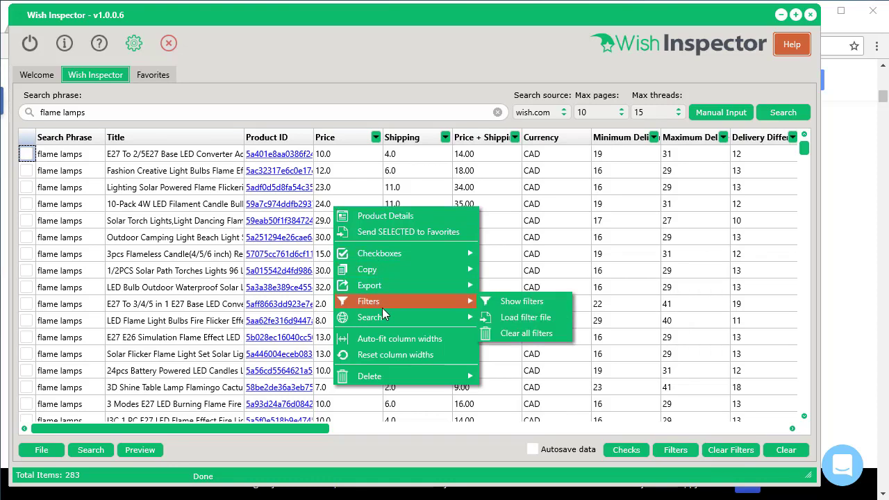
{"action": "left_click", "coordinate": [529, 320]}
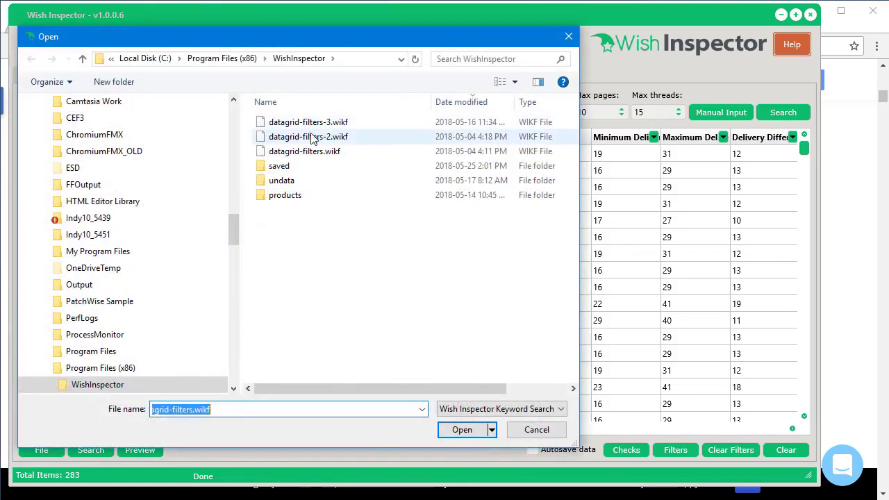
{"action": "double_click", "coordinate": [309, 137]}
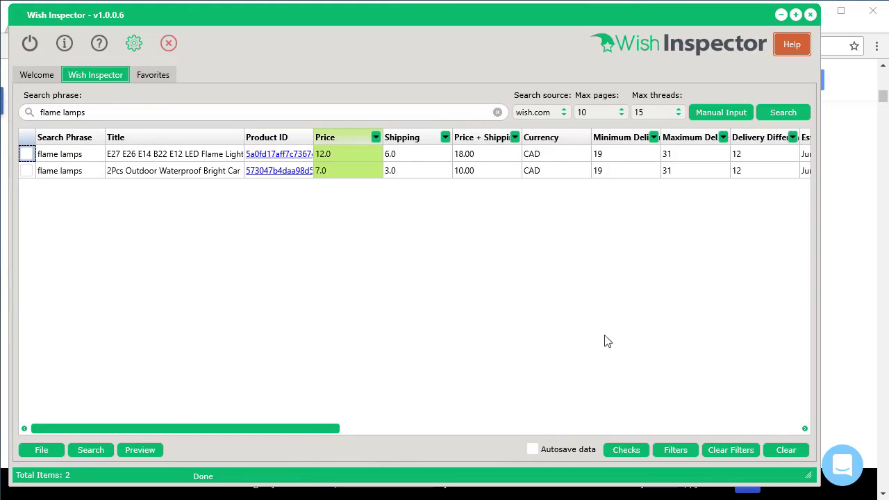
Step: Show the filters applied to the flame lamps results and move the Filters window aside
{"action": "left_click", "coordinate": [675, 450]}
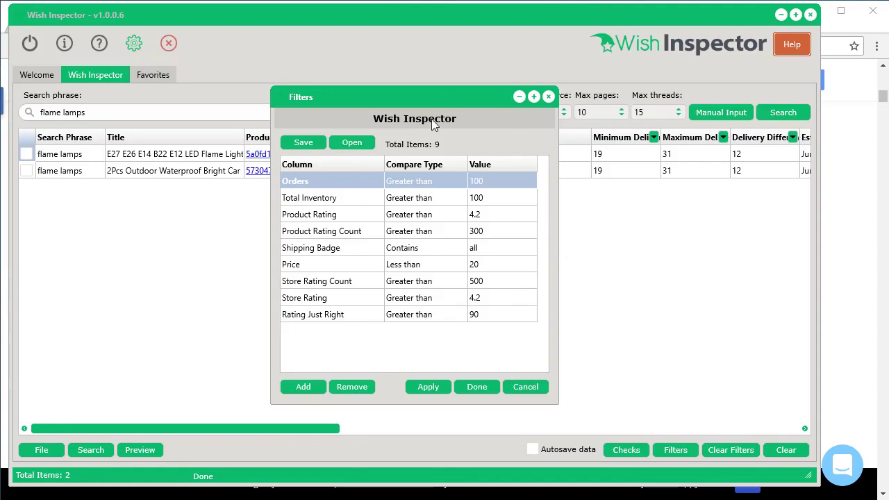
{"action": "left_click_drag", "start_coordinate": [432, 122], "coordinate": [888, 160]}
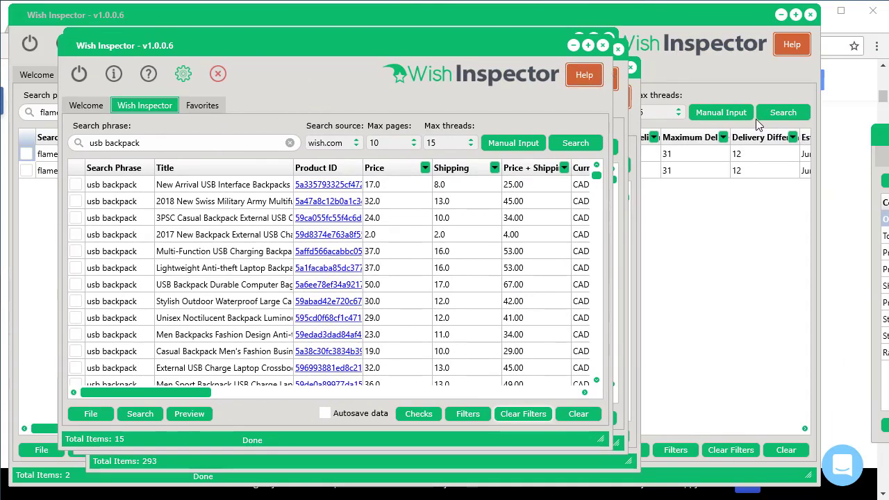
Step: Return to the browser and look again at the Google results for the best ecommerce niches
{"action": "left_click", "coordinate": [852, 34]}
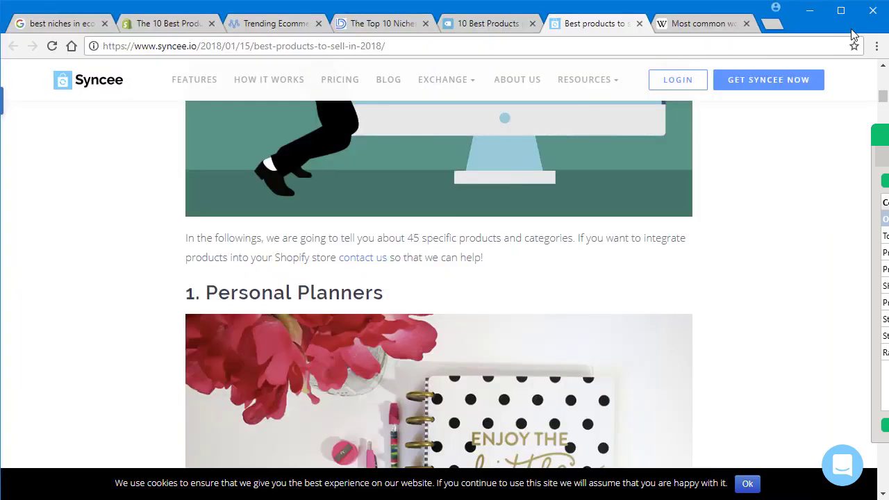
{"action": "left_click", "coordinate": [69, 25]}
{"action": "scroll", "coordinate": [653, 312], "scroll_direction": "down", "scroll_amount": 1}
{"action": "scroll", "coordinate": [653, 312], "scroll_direction": "up", "scroll_amount": 1}
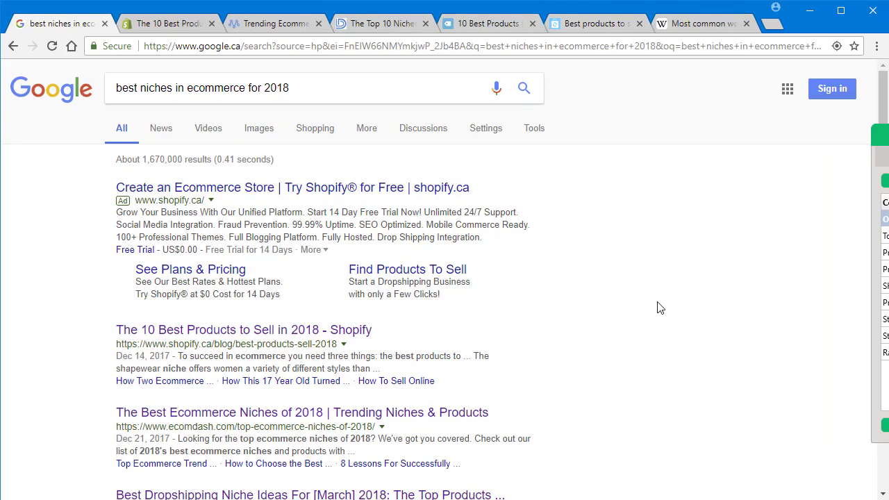
Step: Examine Wikipedia's article on the most common words in English and its table of the 100 most common words
{"action": "left_click", "coordinate": [697, 23]}
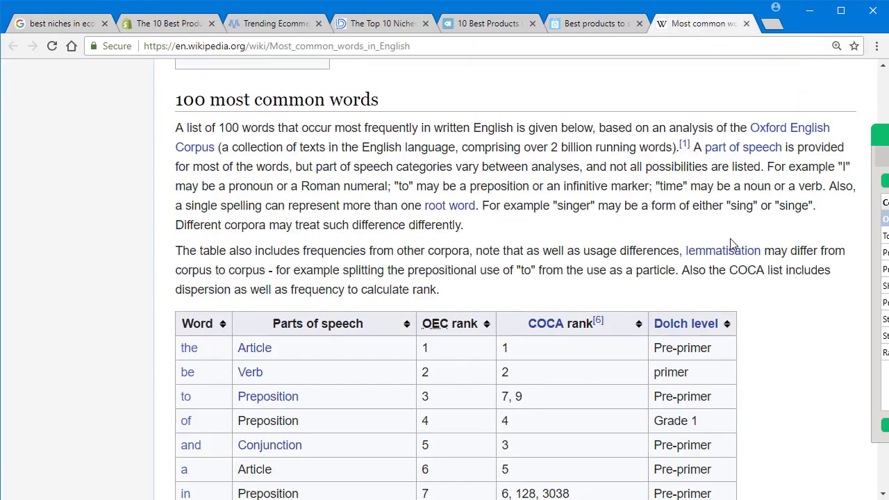
{"action": "scroll", "coordinate": [701, 229], "scroll_direction": "up", "scroll_amount": 10}
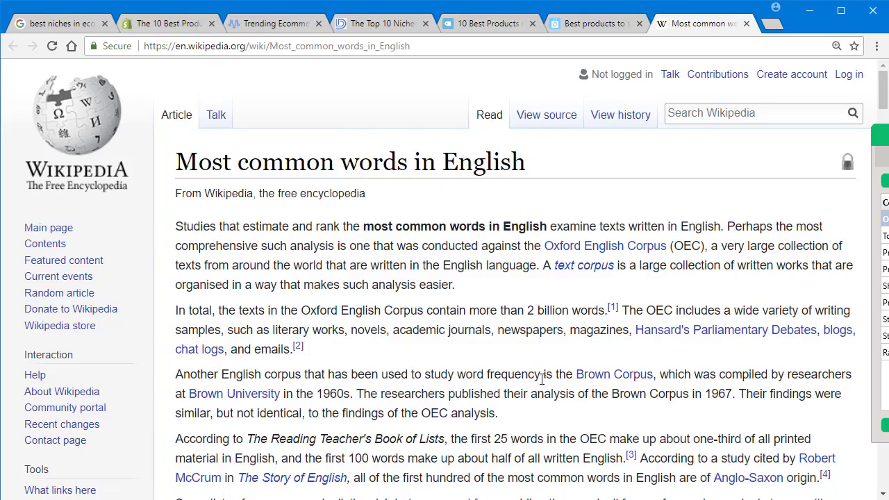
{"action": "scroll", "coordinate": [541, 378], "scroll_direction": "down", "scroll_amount": 15}
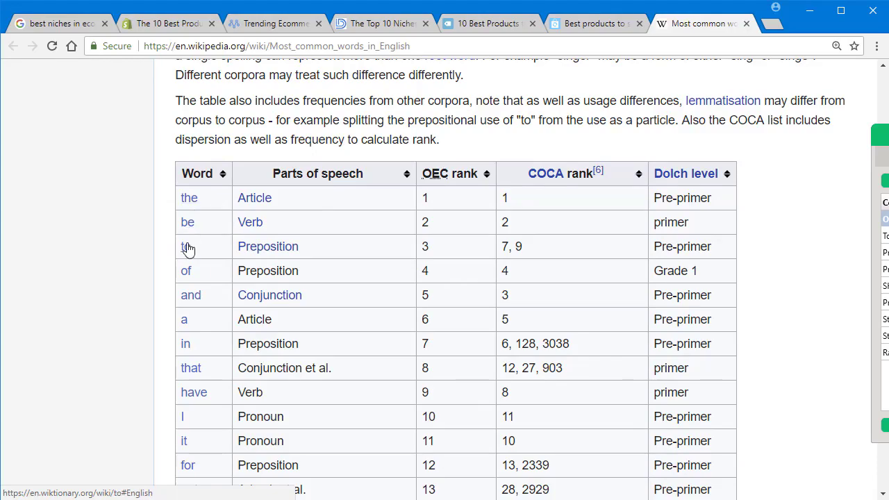
Step: Look through the rest of the common words table and the Parts of speech lists in the Wikipedia article
{"action": "scroll", "coordinate": [375, 333], "scroll_direction": "down", "scroll_amount": 4}
{"action": "scroll", "coordinate": [375, 333], "scroll_direction": "down", "scroll_amount": 20}
{"action": "scroll", "coordinate": [375, 334], "scroll_direction": "up", "scroll_amount": 4}
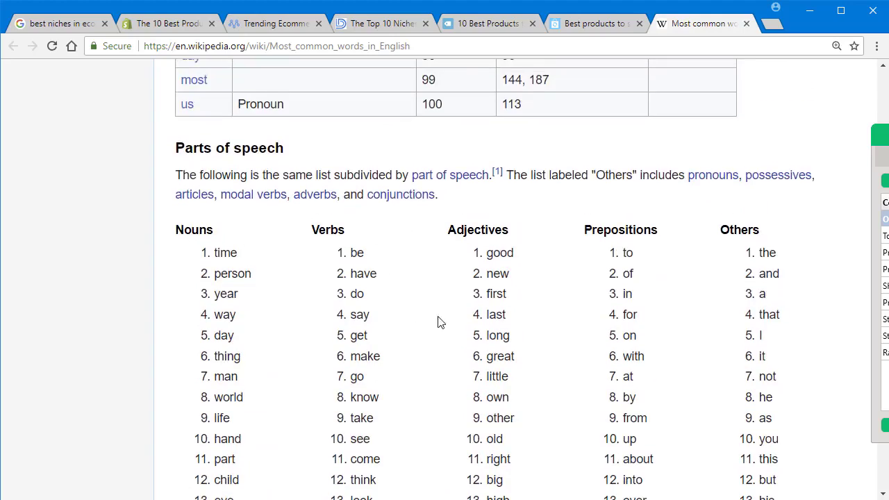
{"action": "scroll", "coordinate": [409, 334], "scroll_direction": "up", "scroll_amount": 20}
{"action": "scroll", "coordinate": [409, 333], "scroll_direction": "up", "scroll_amount": 5}
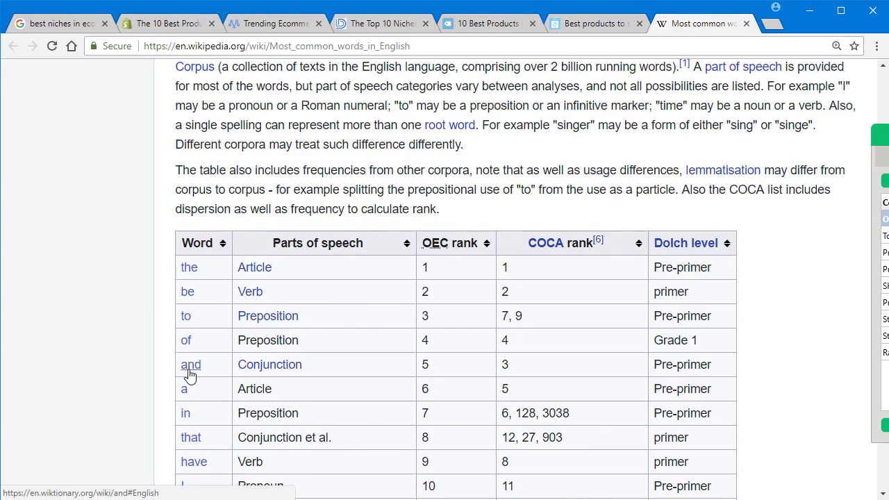
Step: Switch to Wish Inspector, reposition its window, and load a saved filter file onto the results for the common-word searches
{"action": "key", "text": "alt+Tab"}
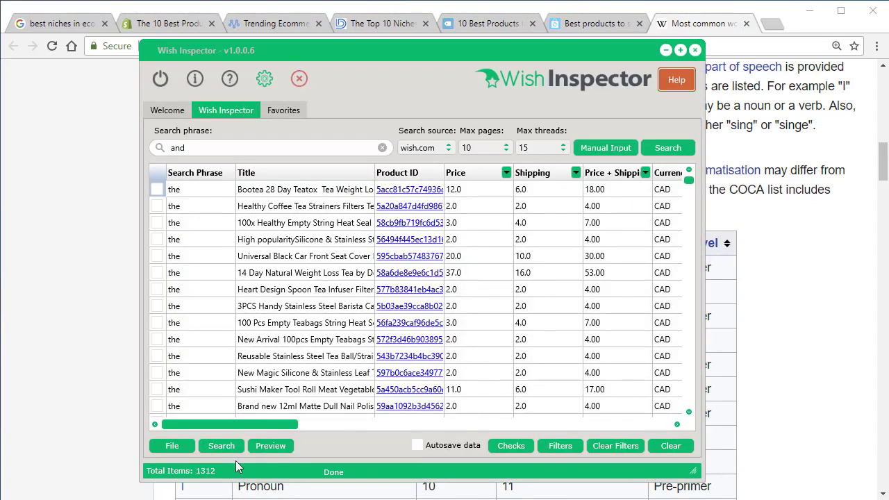
{"action": "left_click_drag", "start_coordinate": [495, 59], "coordinate": [426, 46]}
{"action": "mouse_move", "coordinate": [618, 174]}
{"action": "left_mouse_down"}
{"action": "mouse_move", "coordinate": [623, 385]}
{"action": "mouse_move", "coordinate": [620, 277]}
{"action": "mouse_move", "coordinate": [633, 164]}
{"action": "left_mouse_up"}
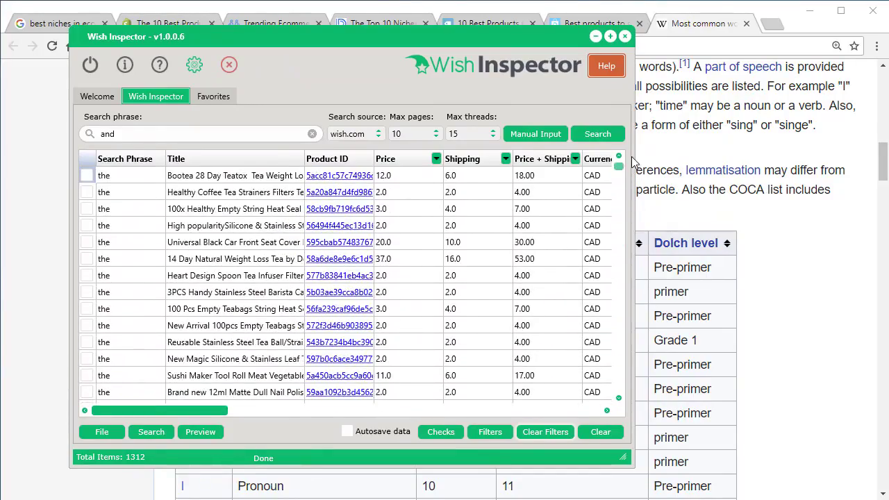
{"action": "right_click", "coordinate": [408, 220]}
{"action": "mouse_move", "coordinate": [457, 313]}
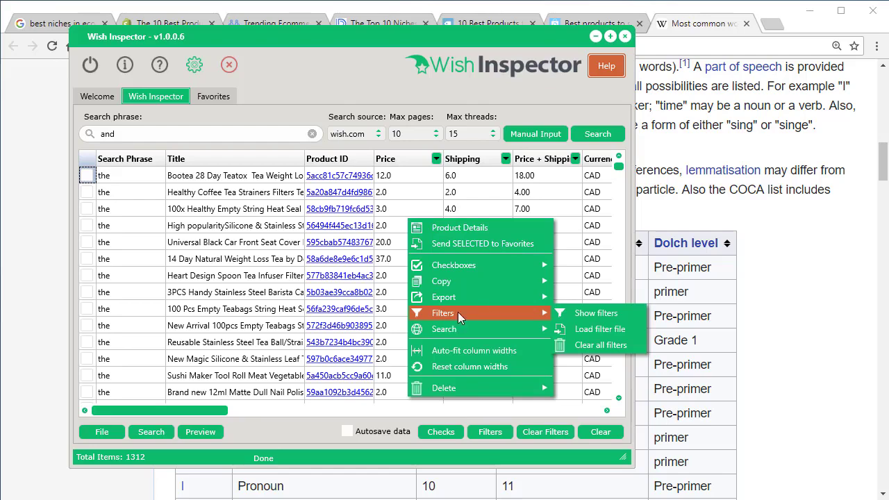
{"action": "left_click", "coordinate": [597, 329]}
{"action": "double_click", "coordinate": [419, 159]}
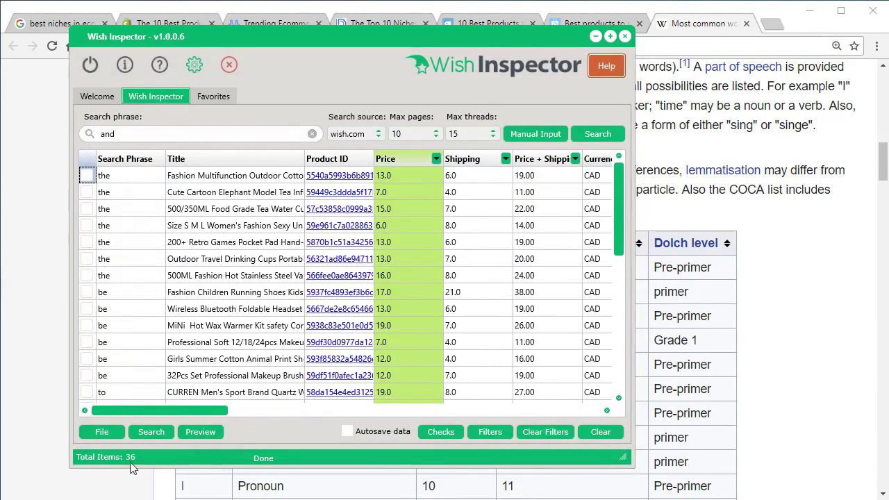
Step: Preview the filtered products as a browser report and enlarge photos of the elephant tea infuser and the insulated water cup
{"action": "left_click", "coordinate": [198, 432]}
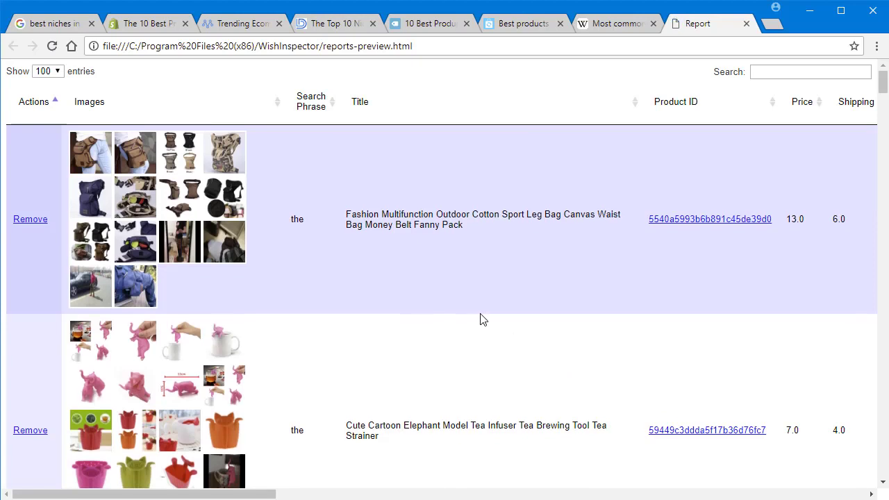
{"action": "scroll", "coordinate": [479, 317], "scroll_direction": "down", "scroll_amount": 1}
{"action": "mouse_move", "coordinate": [149, 272]}
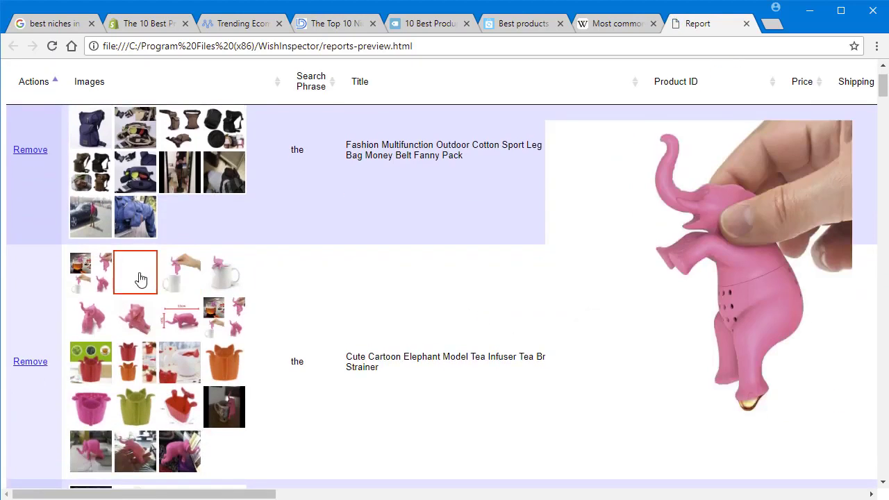
{"action": "mouse_move", "coordinate": [172, 284]}
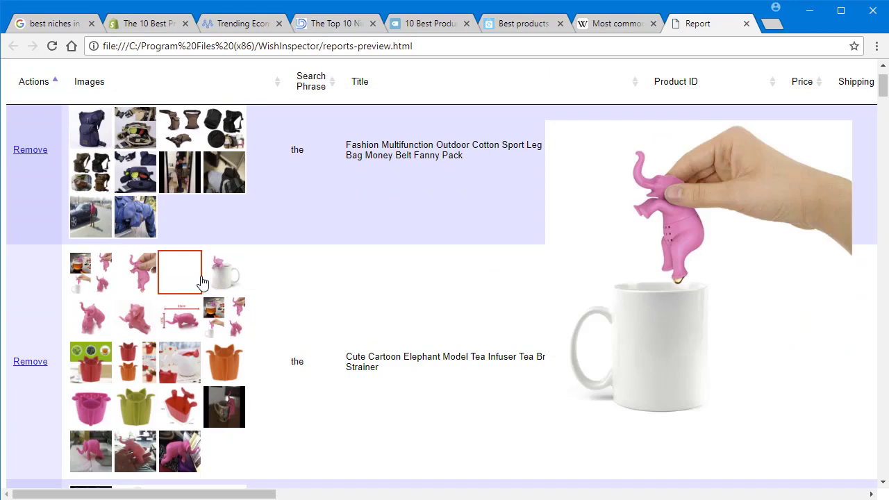
{"action": "mouse_move", "coordinate": [200, 325]}
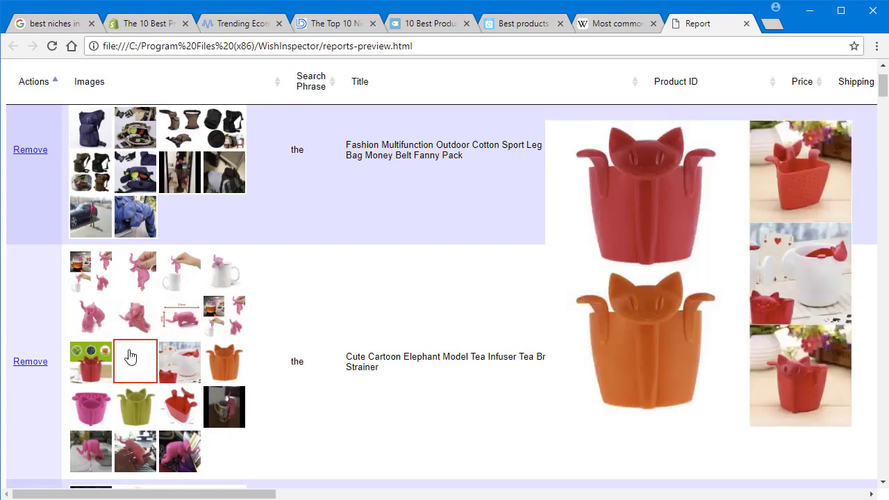
{"action": "scroll", "coordinate": [374, 368], "scroll_direction": "down", "scroll_amount": 1}
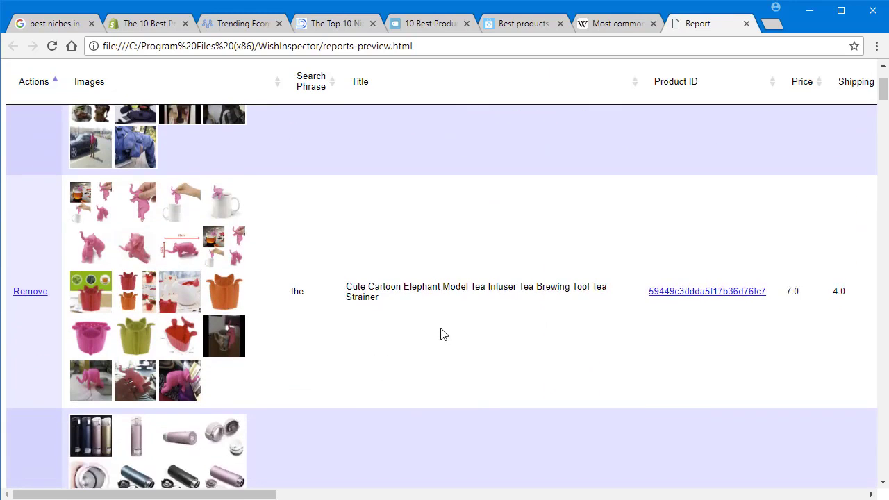
{"action": "scroll", "coordinate": [440, 333], "scroll_direction": "down", "scroll_amount": 3}
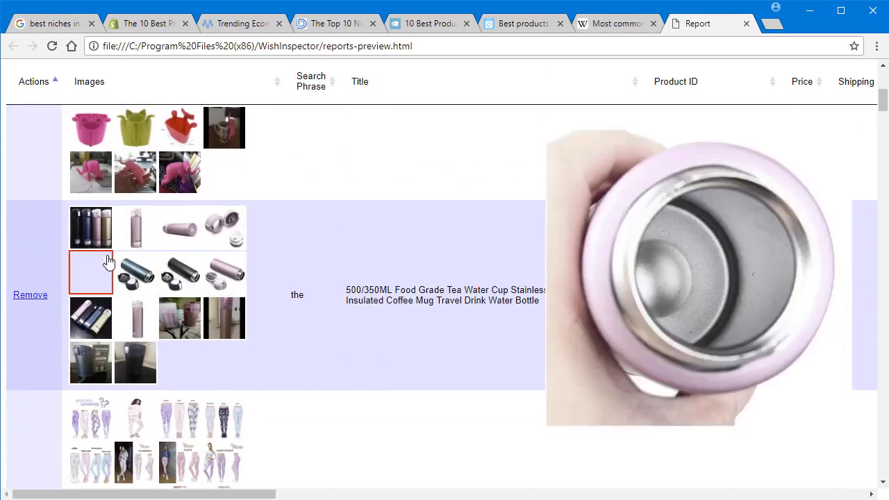
{"action": "mouse_move", "coordinate": [146, 236]}
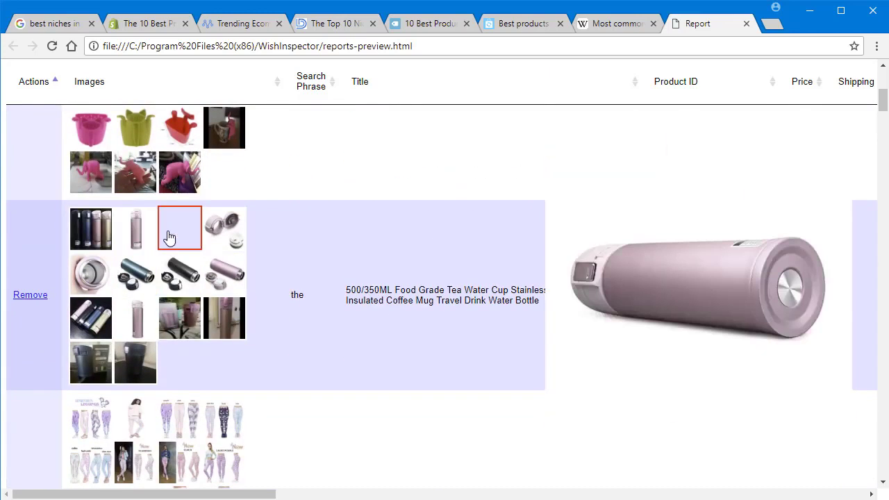
Step: Browse the remaining products in the preview report and return to its beginning
{"action": "scroll", "coordinate": [369, 299], "scroll_direction": "down", "scroll_amount": 3}
{"action": "scroll", "coordinate": [479, 278], "scroll_direction": "down", "scroll_amount": 3}
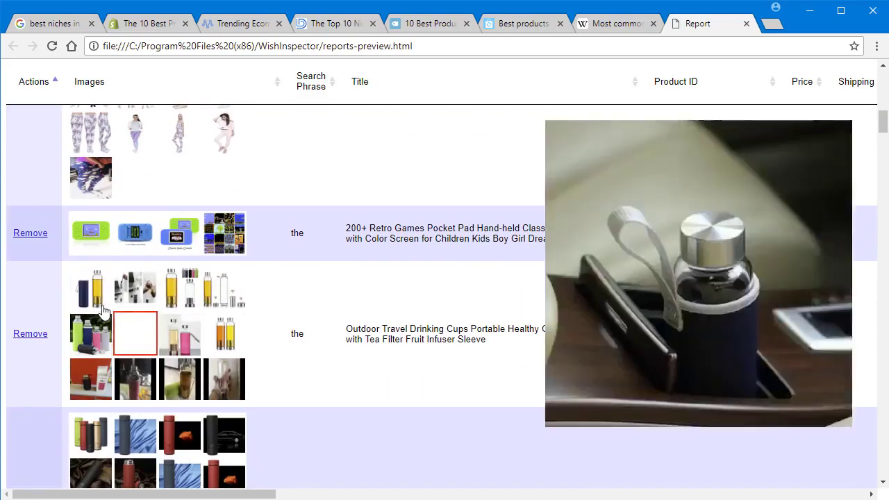
{"action": "scroll", "coordinate": [363, 353], "scroll_direction": "down", "scroll_amount": 5}
{"action": "scroll", "coordinate": [362, 353], "scroll_direction": "down", "scroll_amount": 20}
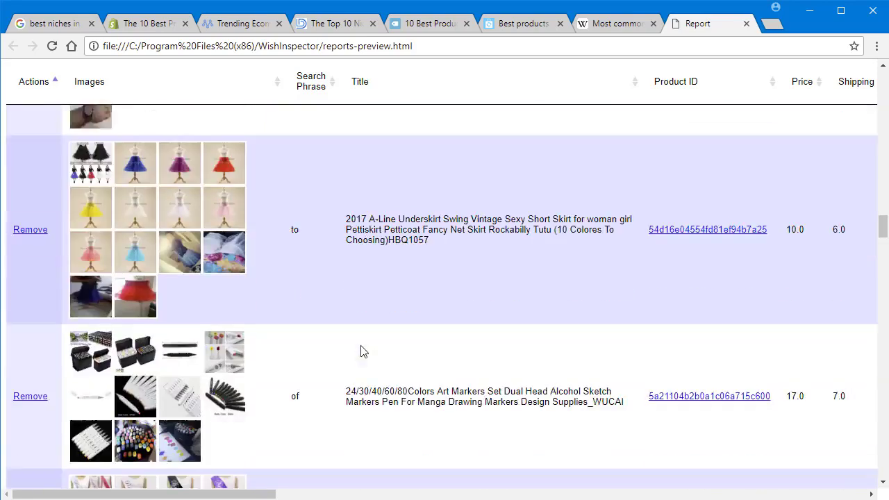
{"action": "scroll", "coordinate": [360, 345], "scroll_direction": "down", "scroll_amount": 20}
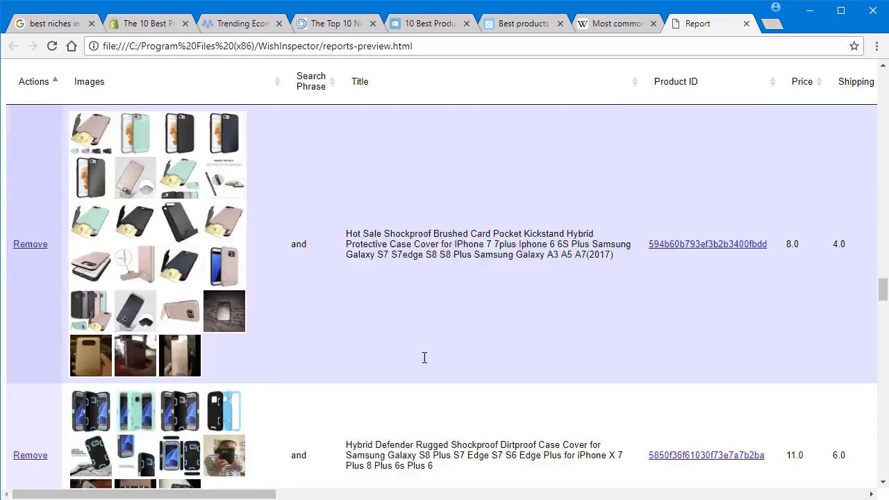
{"action": "scroll", "coordinate": [420, 377], "scroll_direction": "down", "scroll_amount": 15}
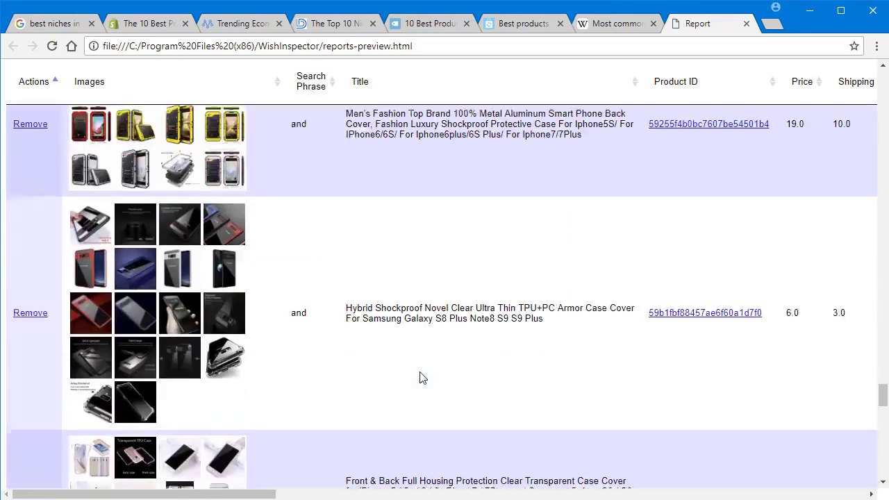
{"action": "scroll", "coordinate": [432, 333], "scroll_direction": "down", "scroll_amount": 15}
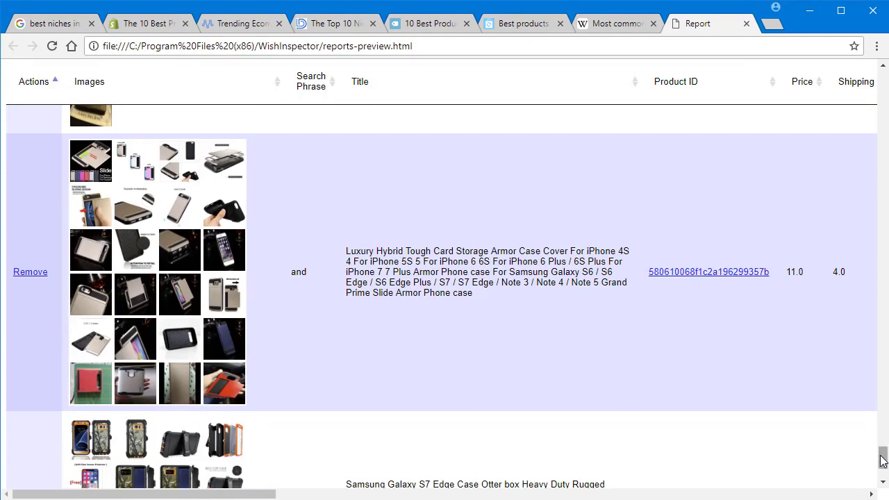
{"action": "left_click_drag", "start_coordinate": [883, 457], "coordinate": [882, 82]}
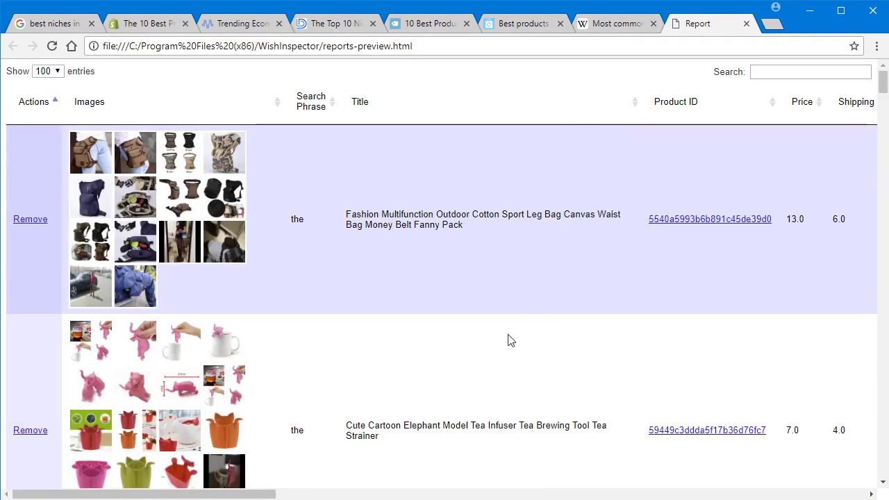
Step: Highlight the file name reports-preview.html in the report's address, and clear the highlight
{"action": "mouse_move", "coordinate": [247, 493]}
{"action": "left_mouse_down"}
{"action": "mouse_move", "coordinate": [861, 494]}
{"action": "mouse_move", "coordinate": [247, 494]}
{"action": "left_mouse_up"}
{"action": "left_click", "coordinate": [429, 46]}
{"action": "left_click", "coordinate": [429, 46]}
{"action": "left_click_drag", "start_coordinate": [430, 45], "coordinate": [333, 54]}
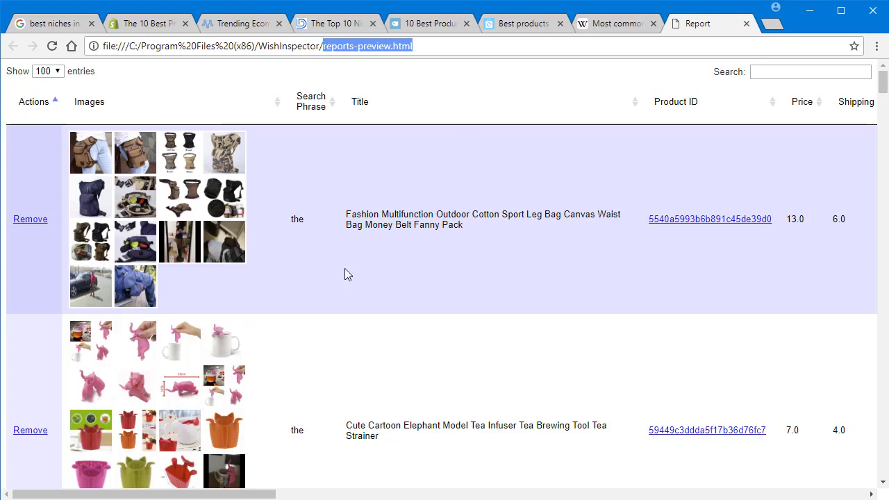
{"action": "left_click", "coordinate": [507, 291]}
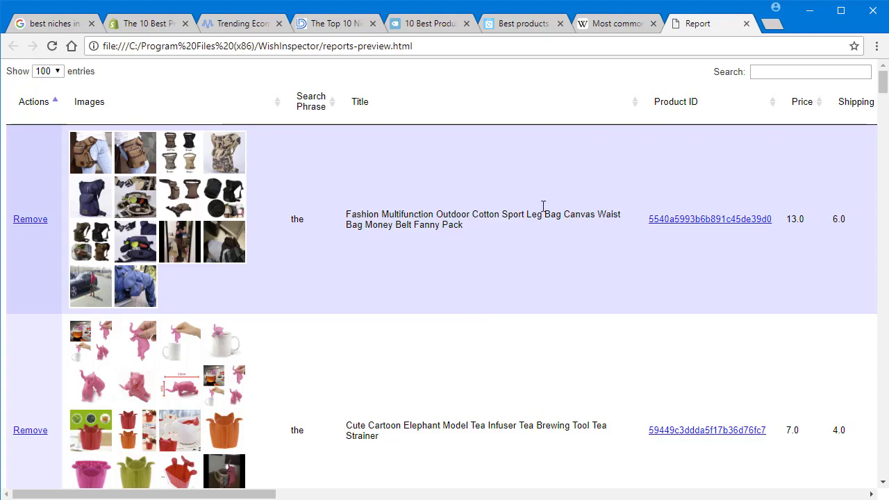
Step: Look further through the report and sort its products by search phrase in descending order
{"action": "scroll", "coordinate": [488, 313], "scroll_direction": "down", "scroll_amount": 20}
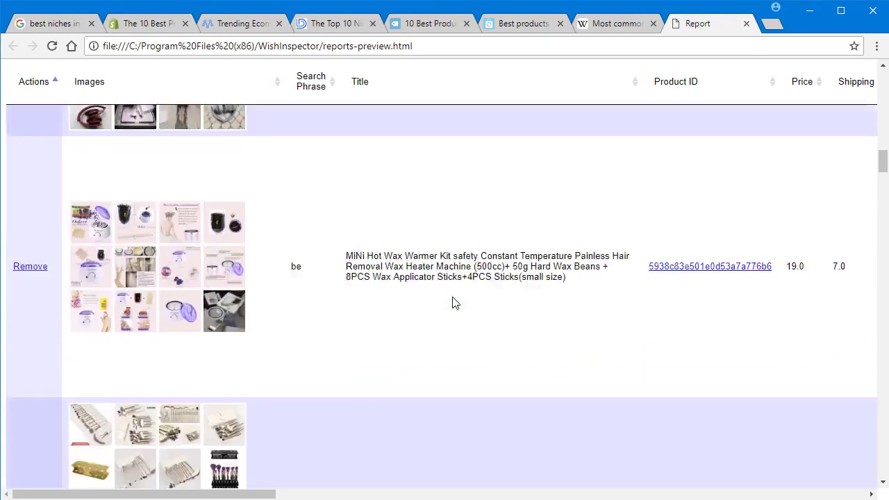
{"action": "scroll", "coordinate": [466, 273], "scroll_direction": "up", "scroll_amount": 10}
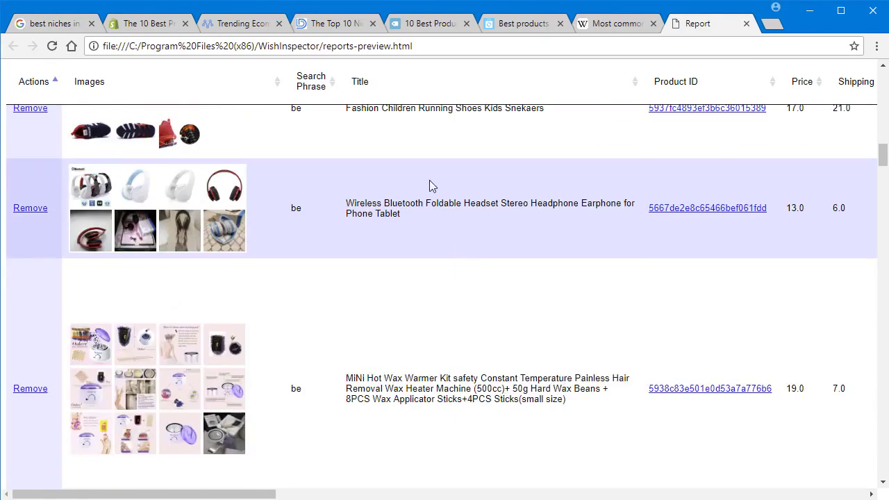
{"action": "left_click", "coordinate": [364, 88]}
{"action": "left_click", "coordinate": [308, 80]}
{"action": "left_click", "coordinate": [306, 81]}
{"action": "left_click_drag", "start_coordinate": [252, 497], "coordinate": [59, 478]}
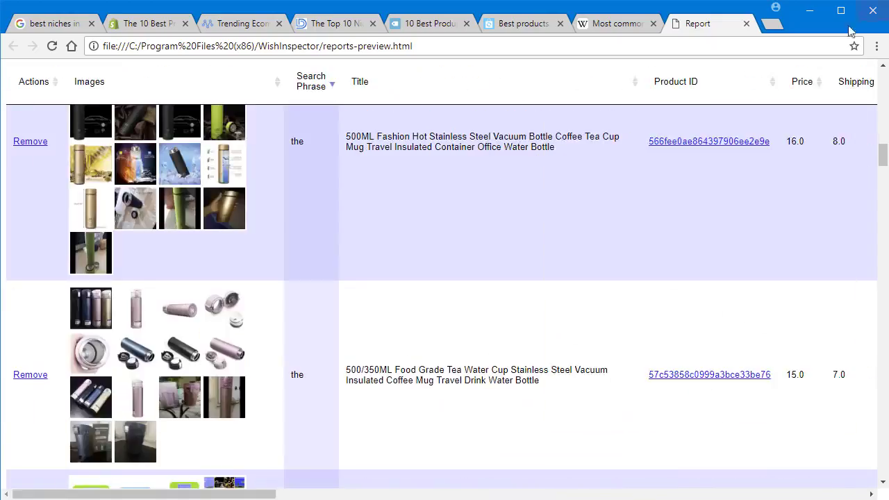
Step: Search the preview report for "legging" and erase the search term
{"action": "left_click_drag", "start_coordinate": [880, 159], "coordinate": [873, 70]}
{"action": "left_click", "coordinate": [768, 76]}
{"action": "type", "text": "legging"}
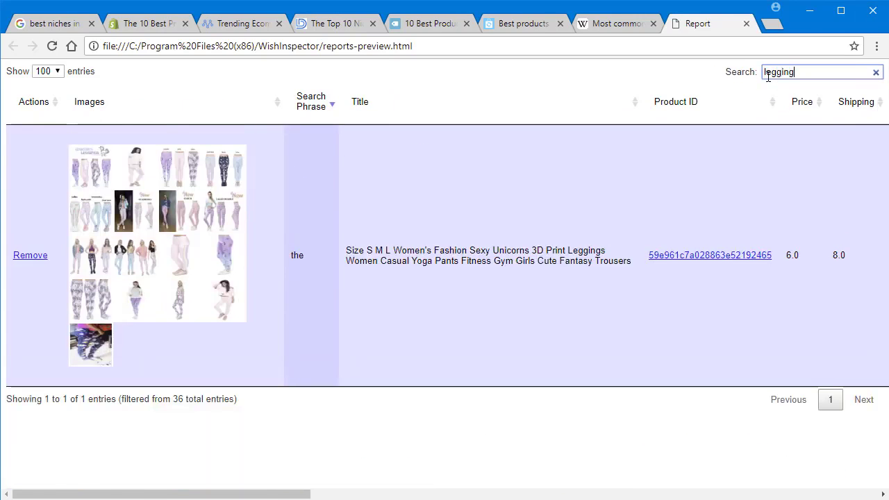
{"action": "key", "text": "BackSpace"}
{"action": "key", "text": "BackSpace"}
{"action": "key", "text": "BackSpace"}
{"action": "key", "text": "BackSpace"}
{"action": "key", "text": "BackSpace"}
{"action": "key", "text": "BackSpace"}
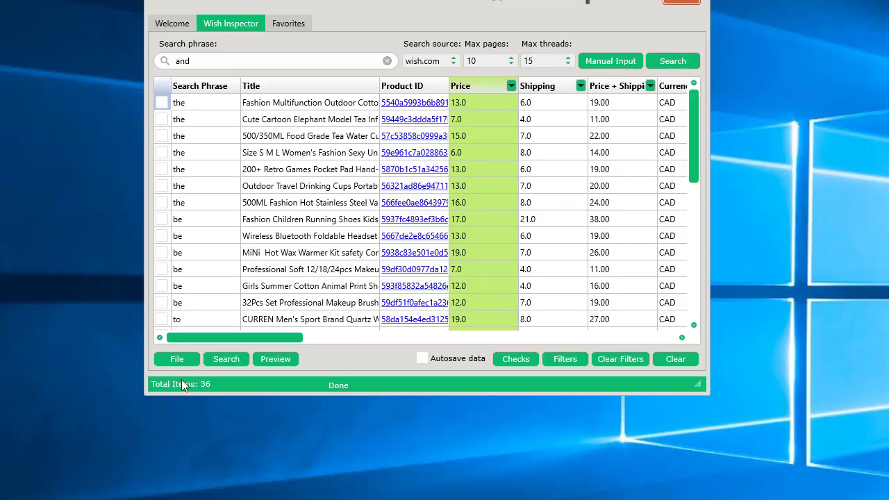
Step: Export the filtered Wish Inspector results to an interactive HTML file named products.html in the WishInspector folder
{"action": "left_click", "coordinate": [178, 359]}
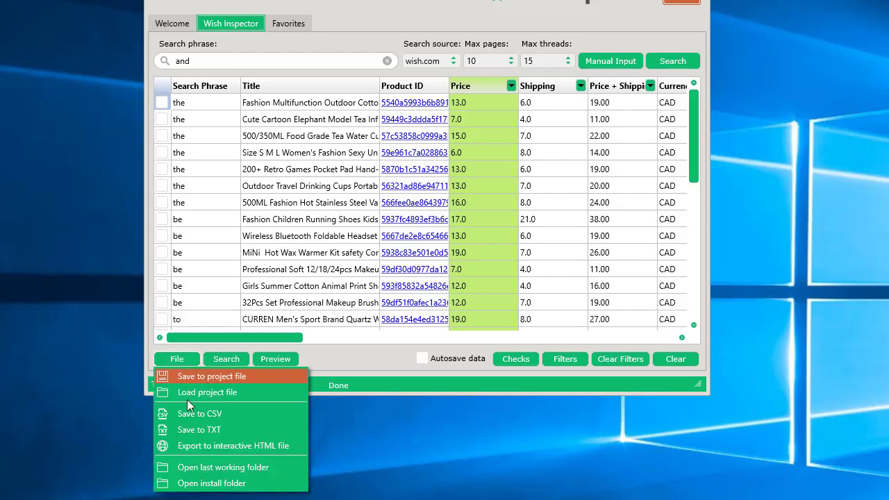
{"action": "left_click", "coordinate": [187, 449]}
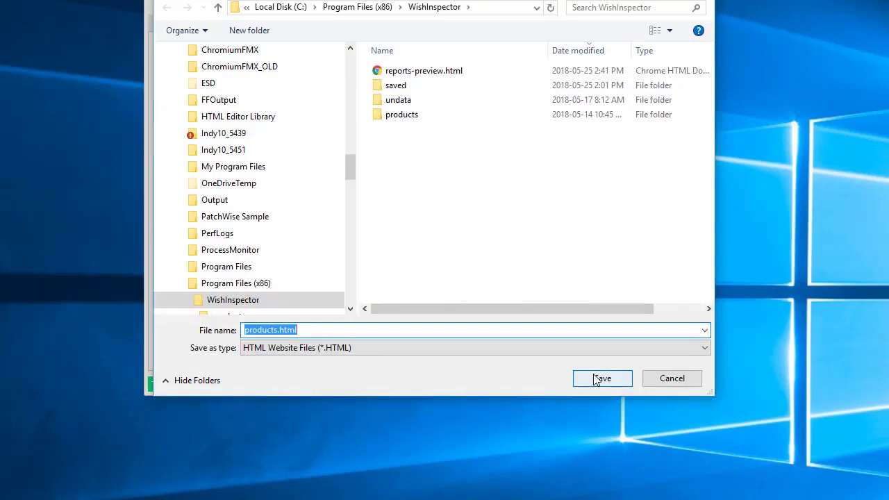
{"action": "left_click", "coordinate": [596, 378]}
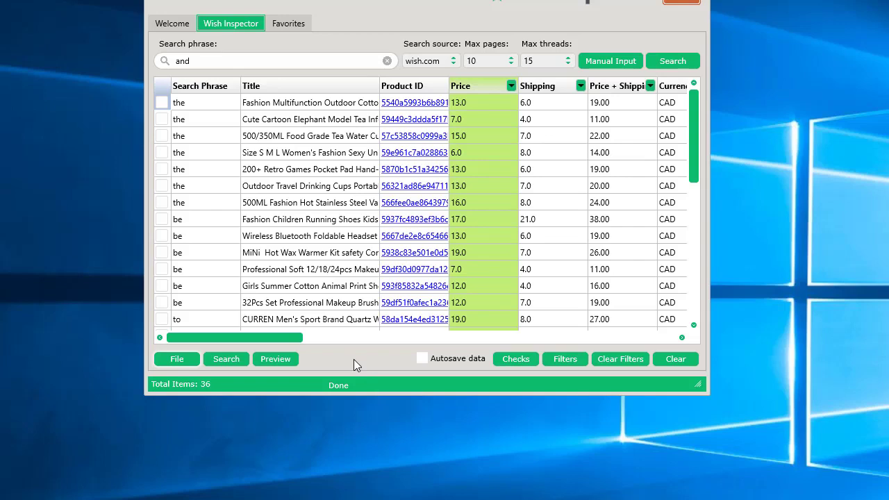
{"action": "left_click", "coordinate": [161, 362]}
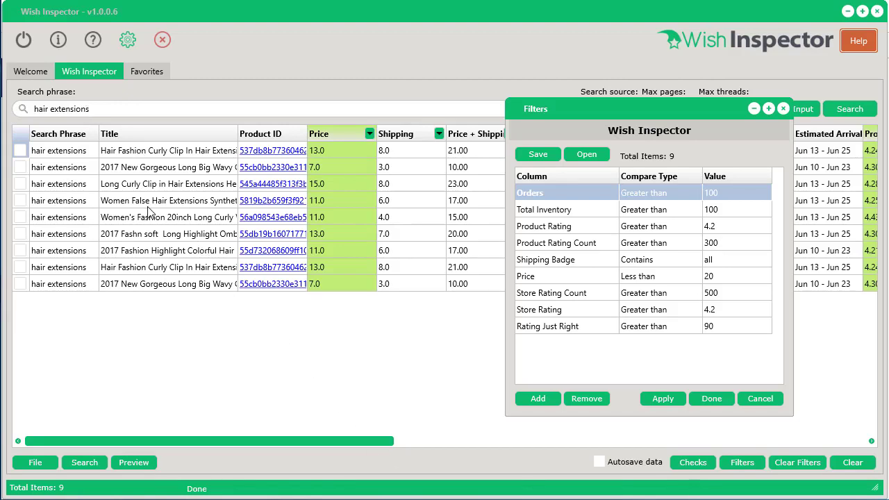
Step: Move the Filters window aside to uncover more columns of the hair extensions results
{"action": "left_click_drag", "start_coordinate": [674, 113], "coordinate": [617, 75]}
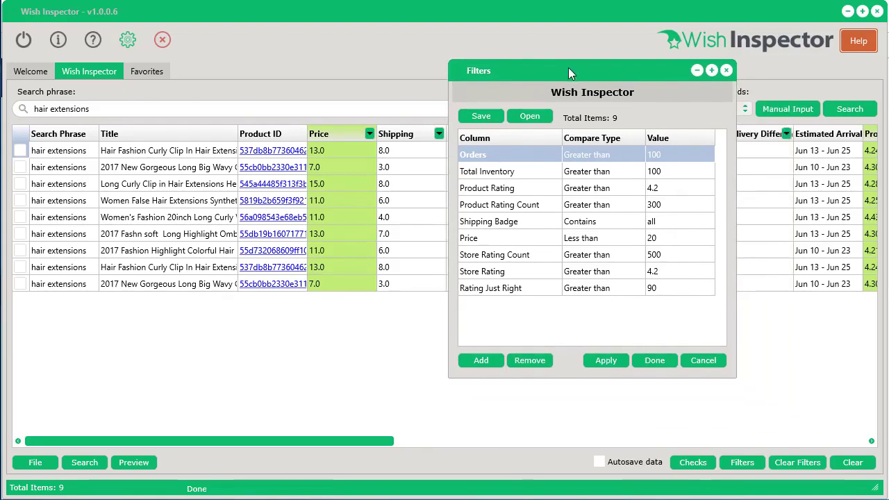
{"action": "left_click_drag", "start_coordinate": [568, 69], "coordinate": [632, 103]}
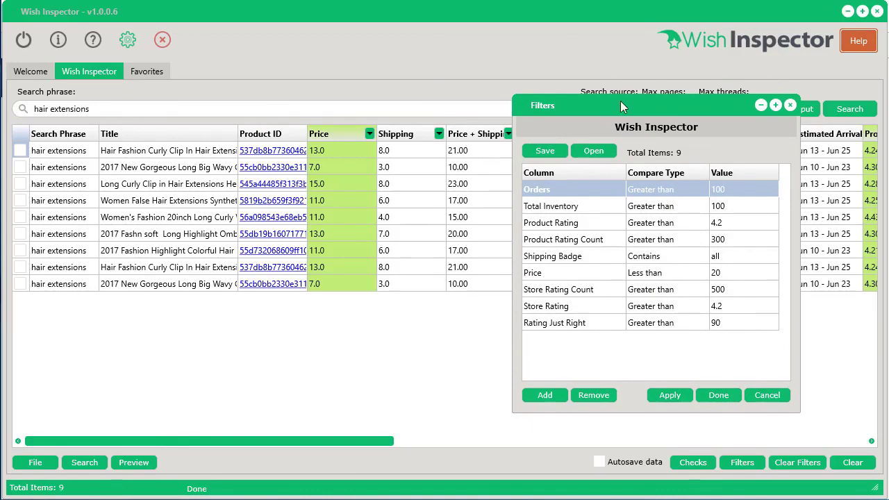
{"action": "left_click_drag", "start_coordinate": [623, 100], "coordinate": [820, 93]}
{"action": "left_click", "coordinate": [537, 19]}
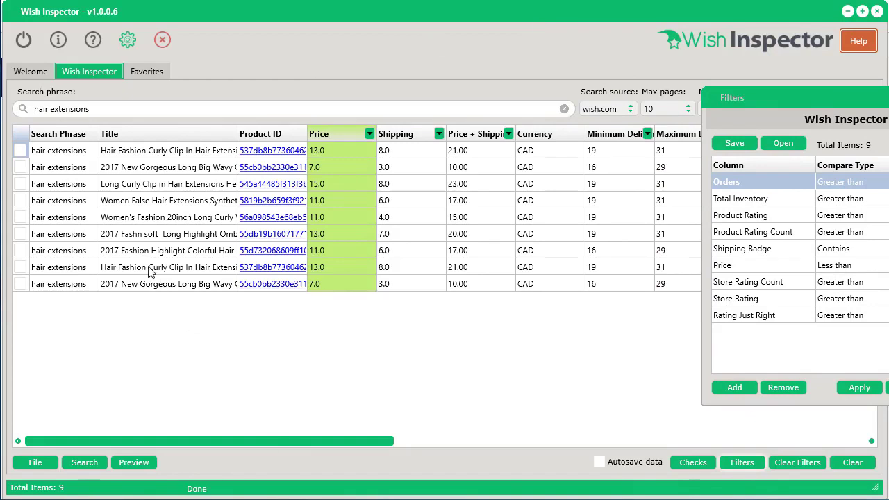
Step: Tick the first three hair extensions products and examine the rating, inventory, orders and shipping badge columns
{"action": "left_click", "coordinate": [20, 151]}
{"action": "left_click", "coordinate": [20, 167]}
{"action": "left_click", "coordinate": [20, 184]}
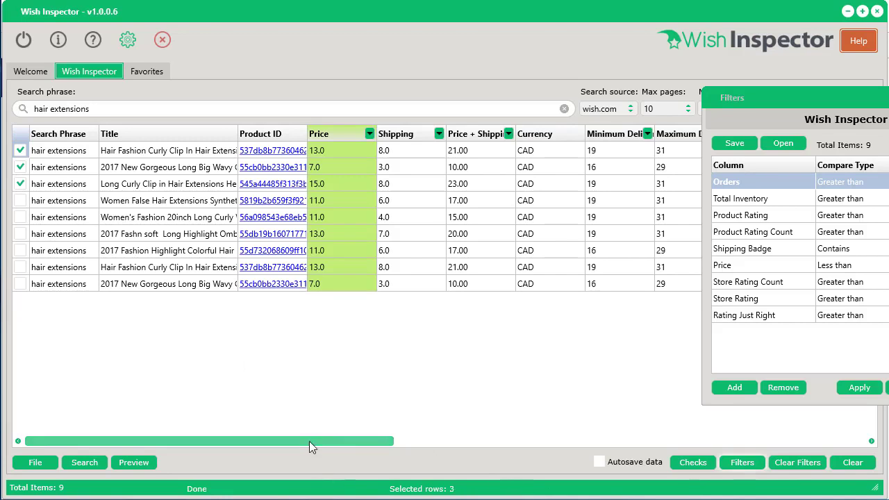
{"action": "left_click_drag", "start_coordinate": [309, 440], "coordinate": [623, 465]}
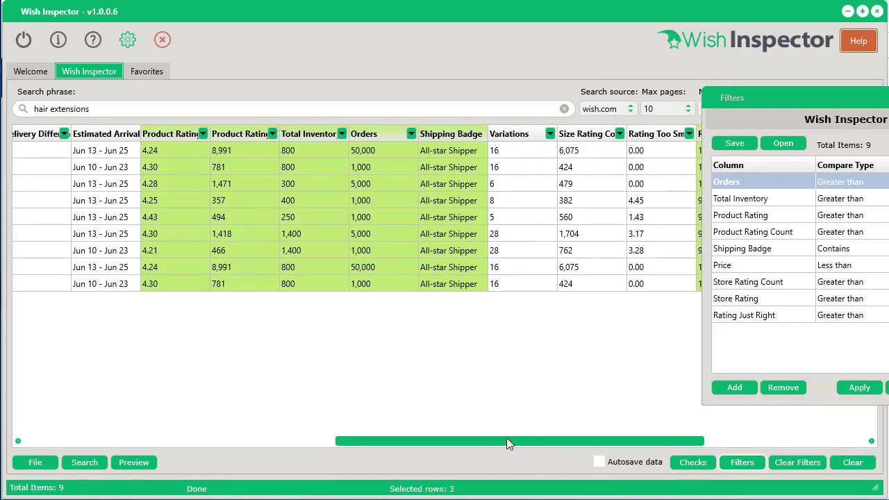
Step: Start a products import file for the three ticked hair extensions products and choose Shopify as the target platform
{"action": "left_click_drag", "start_coordinate": [506, 439], "coordinate": [171, 443]}
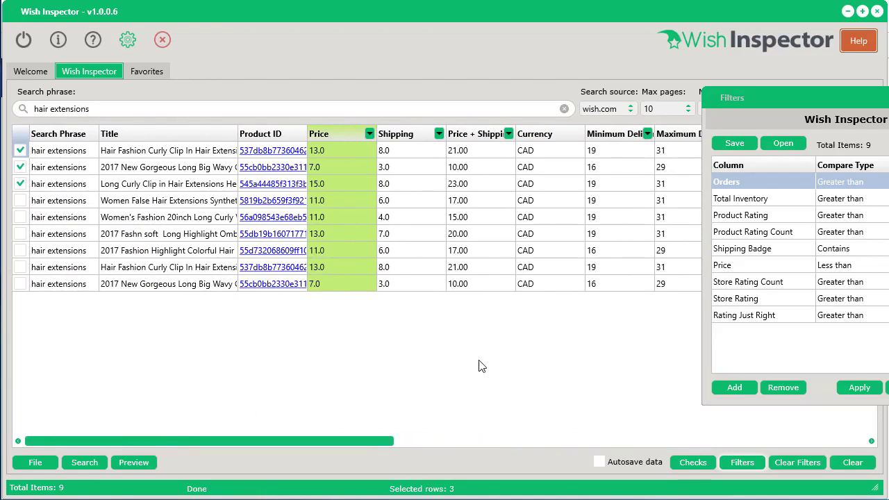
{"action": "right_click", "coordinate": [62, 170]}
{"action": "mouse_move", "coordinate": [122, 251]}
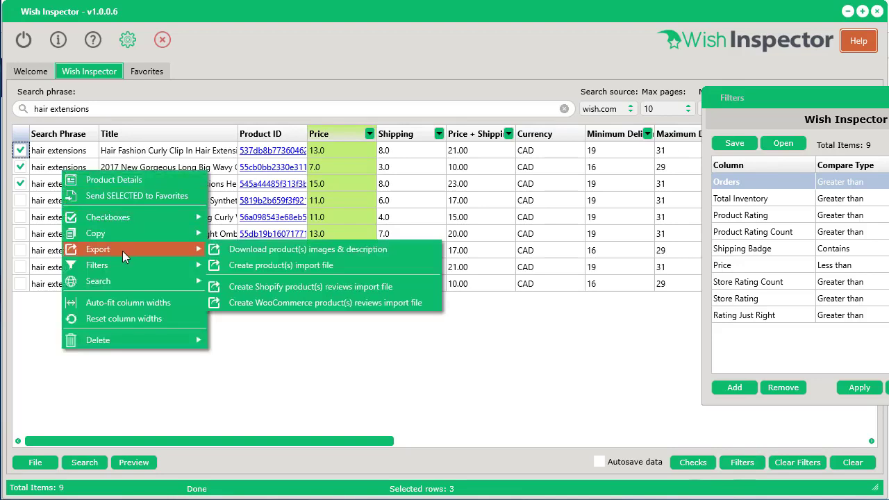
{"action": "left_click", "coordinate": [281, 266]}
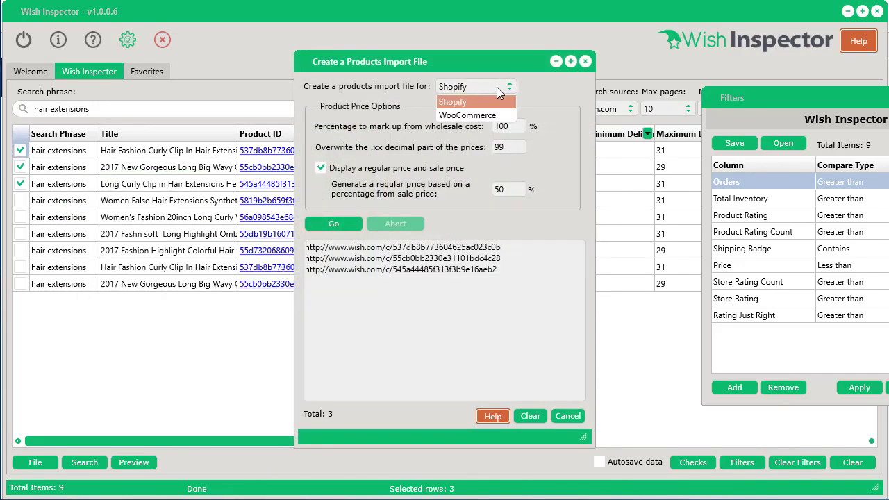
{"action": "left_click", "coordinate": [470, 101]}
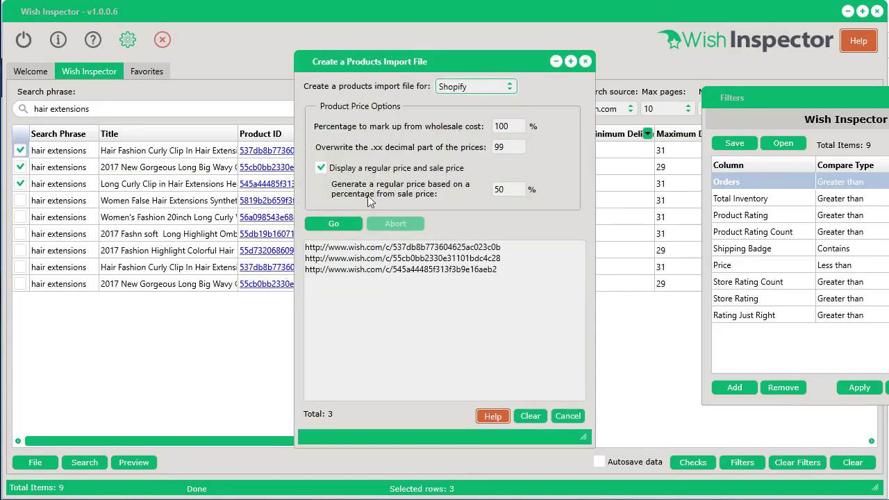
Step: Move the import file window around to compare its price options with the products' Price column
{"action": "left_click_drag", "start_coordinate": [440, 65], "coordinate": [243, 39]}
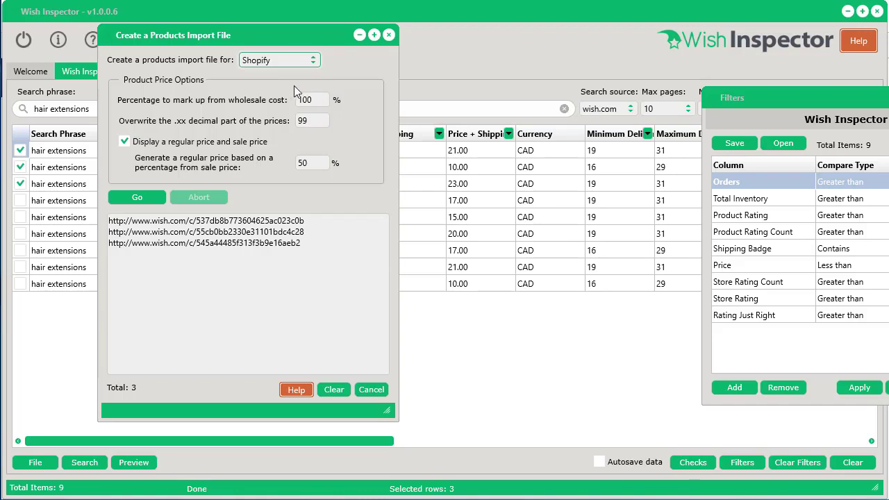
{"action": "left_click_drag", "start_coordinate": [268, 35], "coordinate": [519, 60]}
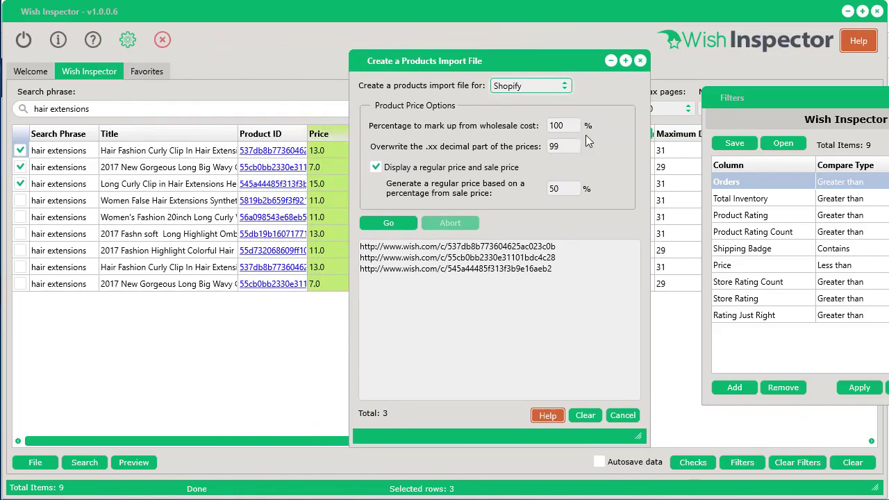
{"action": "left_click_drag", "start_coordinate": [542, 62], "coordinate": [196, 62]}
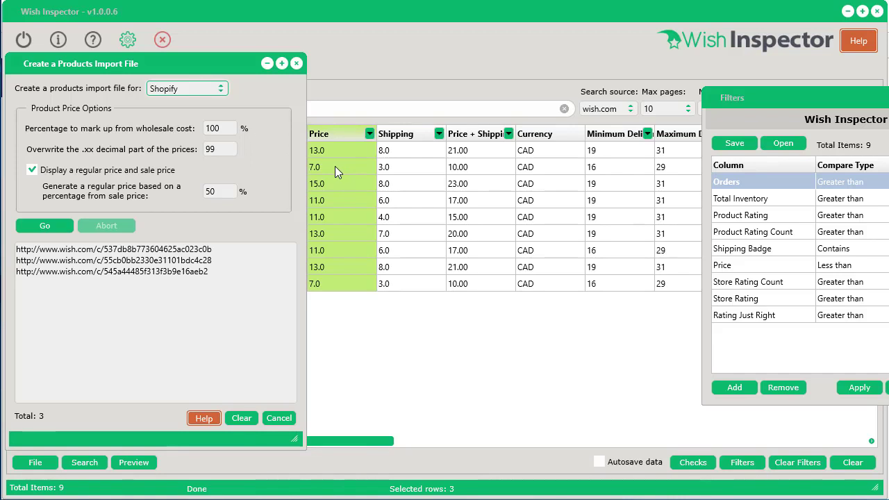
Step: Set the value that overwrites the decimal part of the prices to 99
{"action": "double_click", "coordinate": [221, 148]}
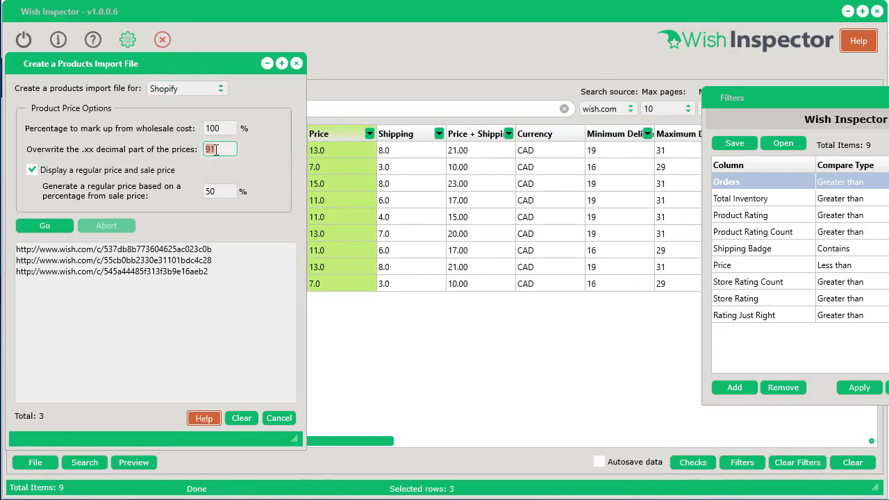
{"action": "left_click", "coordinate": [224, 148]}
{"action": "key", "text": "BackSpace"}
{"action": "type", "text": "9"}
Step: Generate the Shopify import file and save it as shopify-product-import.csv in the WishInspector folder
{"action": "left_click_drag", "start_coordinate": [208, 58], "coordinate": [365, 23]}
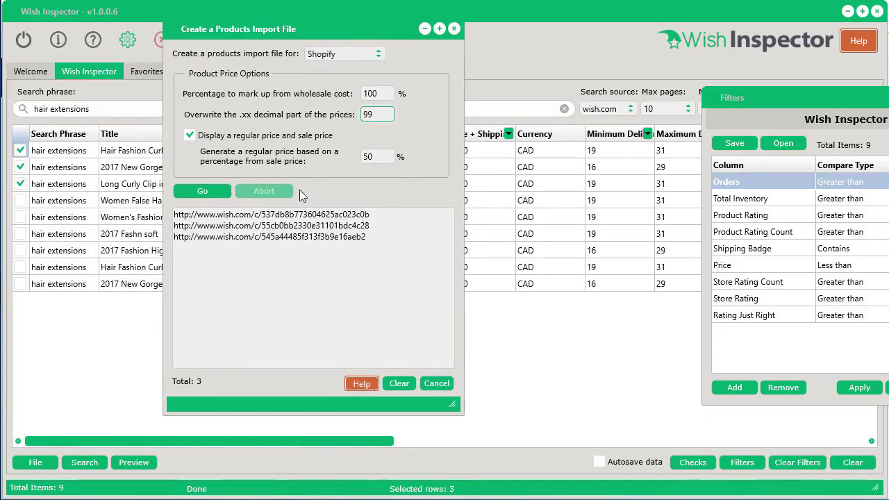
{"action": "left_click", "coordinate": [196, 191]}
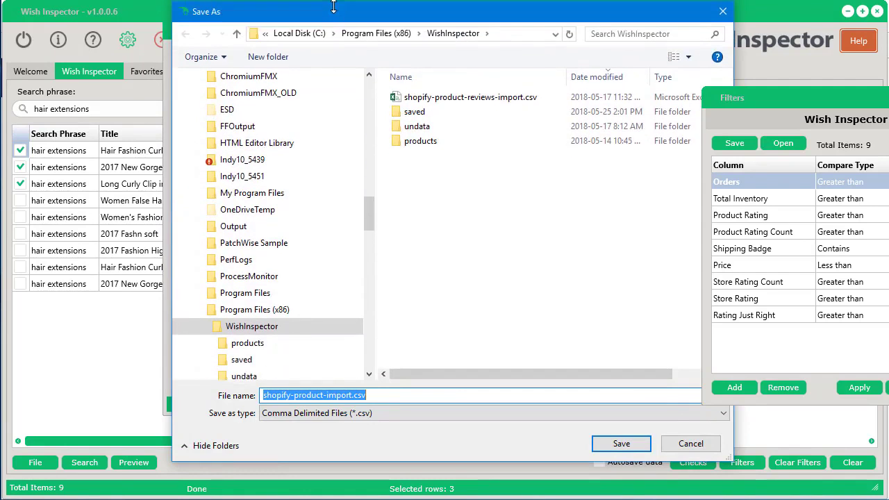
{"action": "left_click_drag", "start_coordinate": [332, 15], "coordinate": [182, 16]}
{"action": "left_click", "coordinate": [465, 455]}
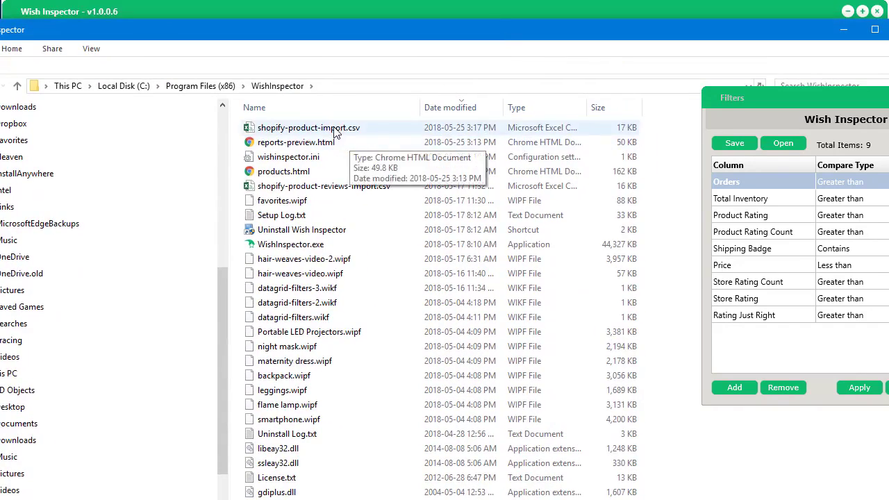
Step: Locate shopify-product-import.csv in File Explorer and copy the path of its WishInspector folder
{"action": "left_click", "coordinate": [333, 132]}
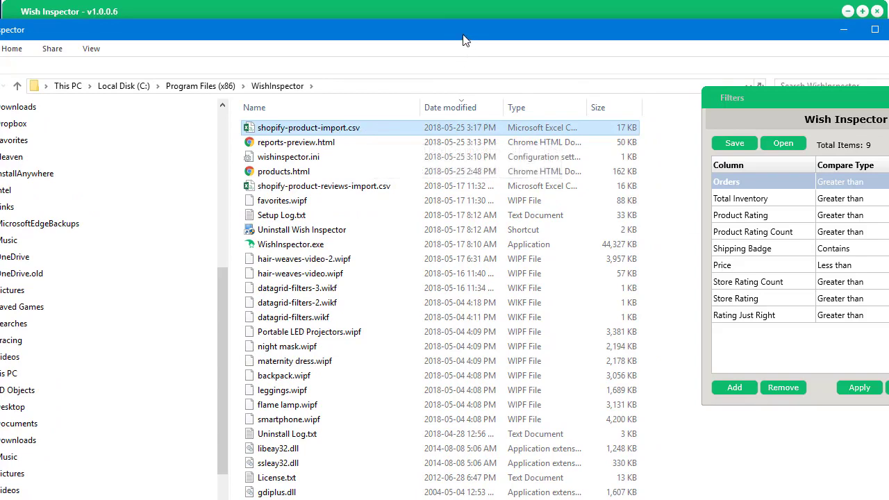
{"action": "left_click", "coordinate": [390, 88]}
{"action": "key", "text": "ctrl+c"}
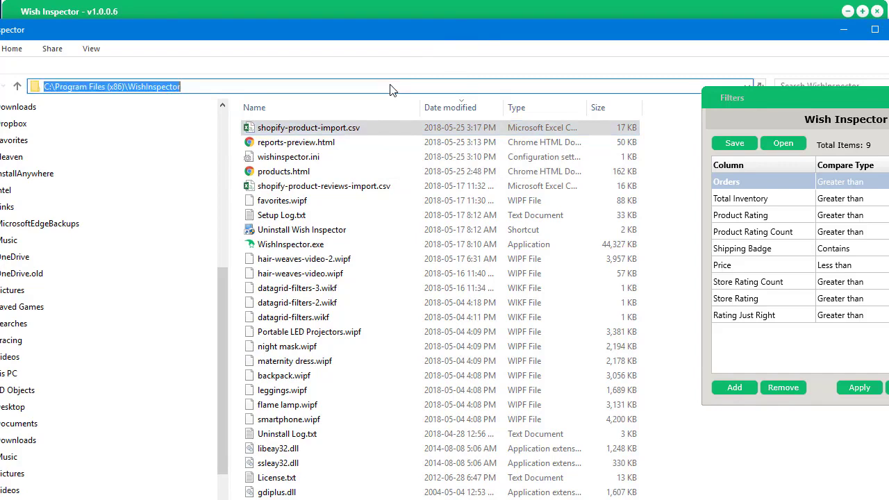
{"action": "left_click_drag", "start_coordinate": [395, 29], "coordinate": [389, 144]}
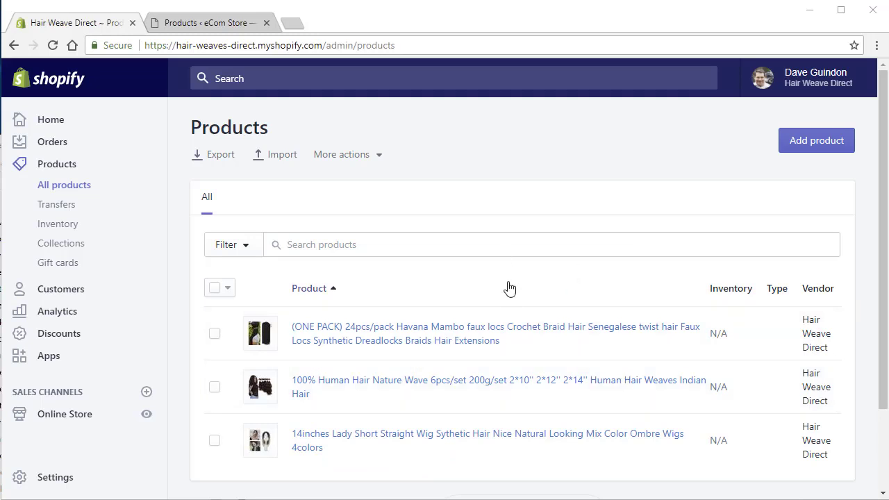
Step: Begin a CSV product import from Shopify's Products page and browse to C:\Program Files (x86)\WishInspector for the file
{"action": "scroll", "coordinate": [440, 355], "scroll_direction": "down", "scroll_amount": 1}
{"action": "scroll", "coordinate": [439, 357], "scroll_direction": "up", "scroll_amount": 1}
{"action": "left_click", "coordinate": [286, 155]}
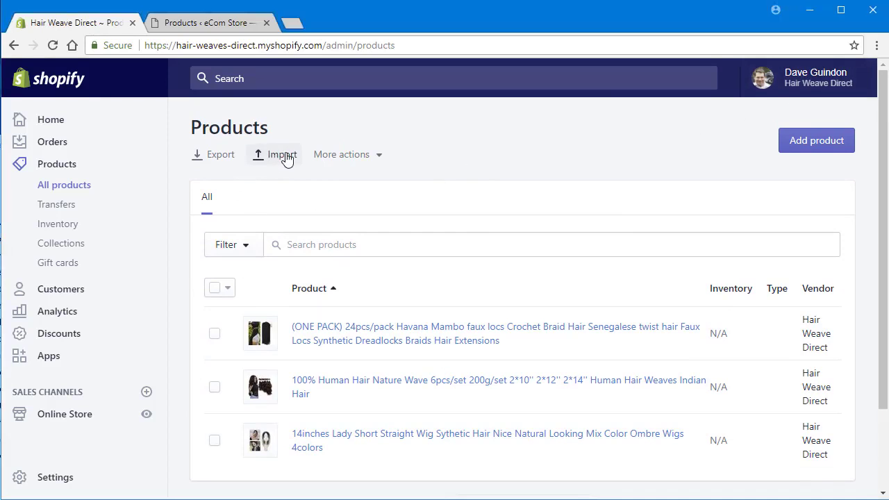
{"action": "left_click", "coordinate": [282, 164]}
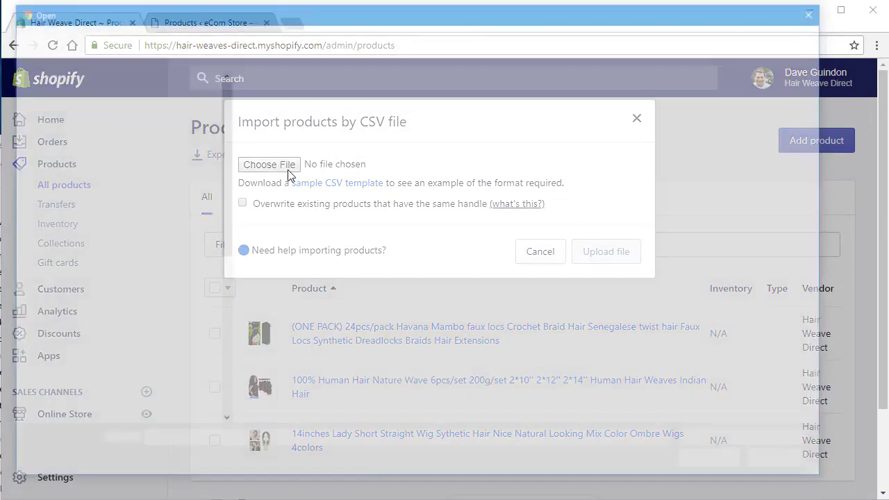
{"action": "left_click", "coordinate": [546, 41]}
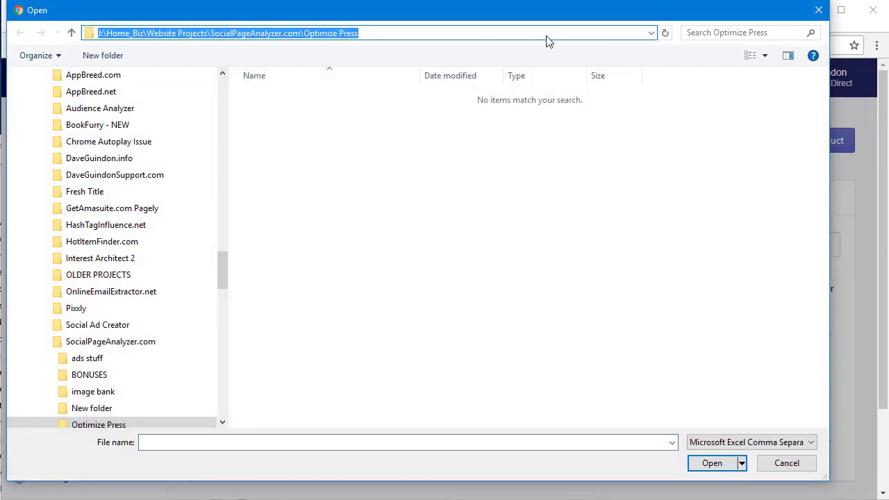
{"action": "key", "text": "ctrl+v"}
{"action": "key", "text": "Return"}
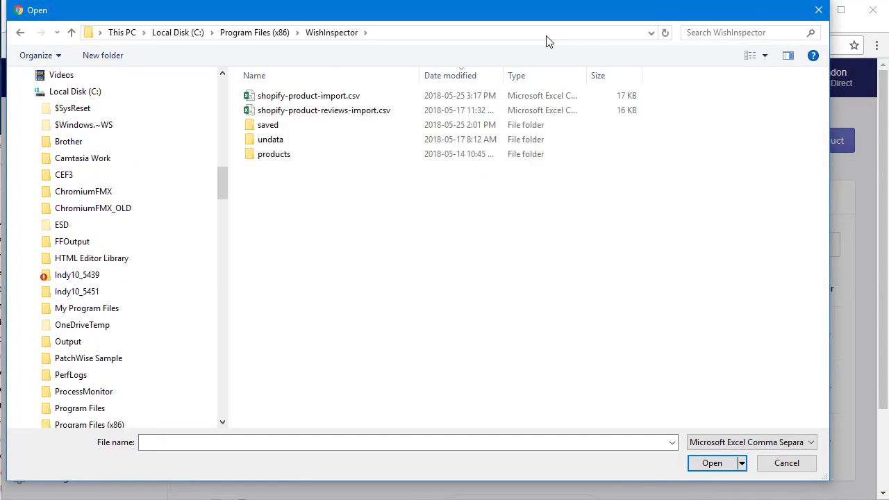
Step: Choose shopify-product-import.csv, upload it to Shopify and start the product import
{"action": "left_click", "coordinate": [340, 97]}
{"action": "left_click", "coordinate": [726, 463]}
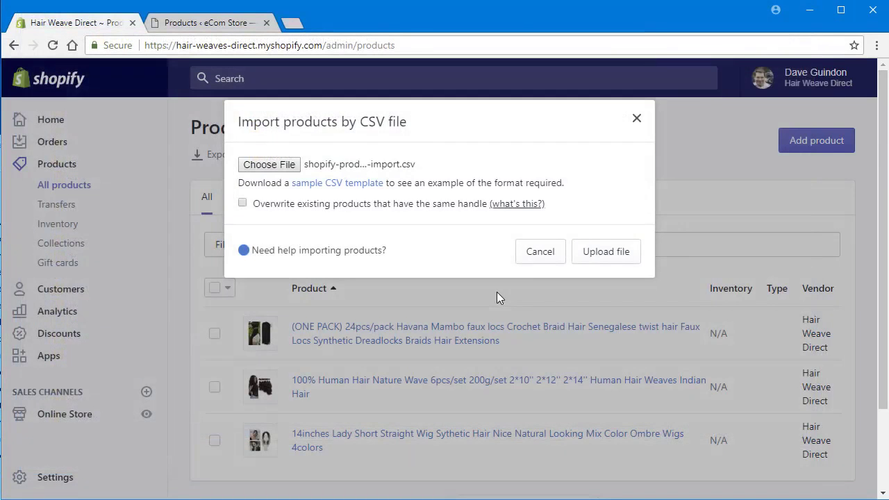
{"action": "left_click", "coordinate": [601, 255]}
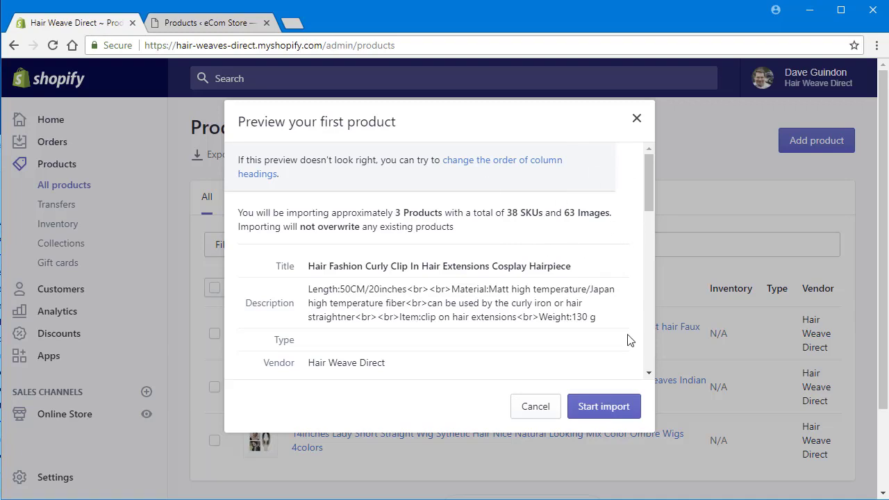
{"action": "left_click", "coordinate": [621, 409]}
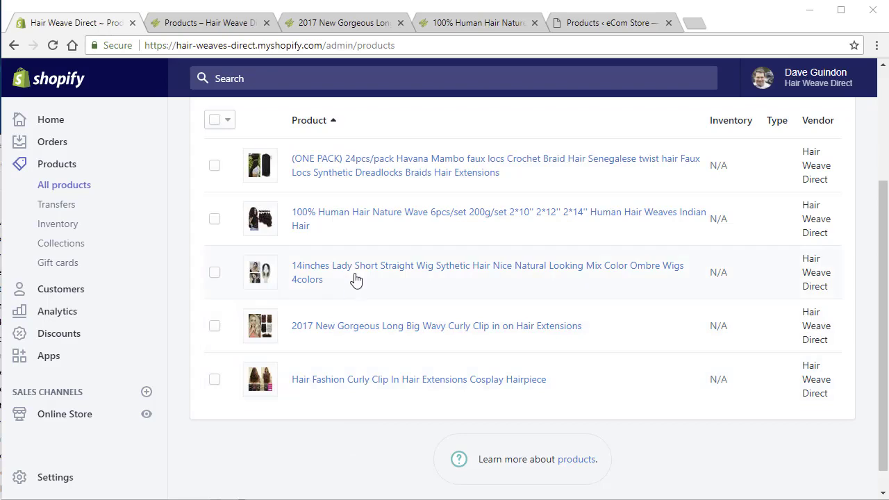
Step: Review the imported hair extensions in the storefront catalog and on the 2017 New Gorgeous Long Big Wavy product page
{"action": "left_click", "coordinate": [222, 25]}
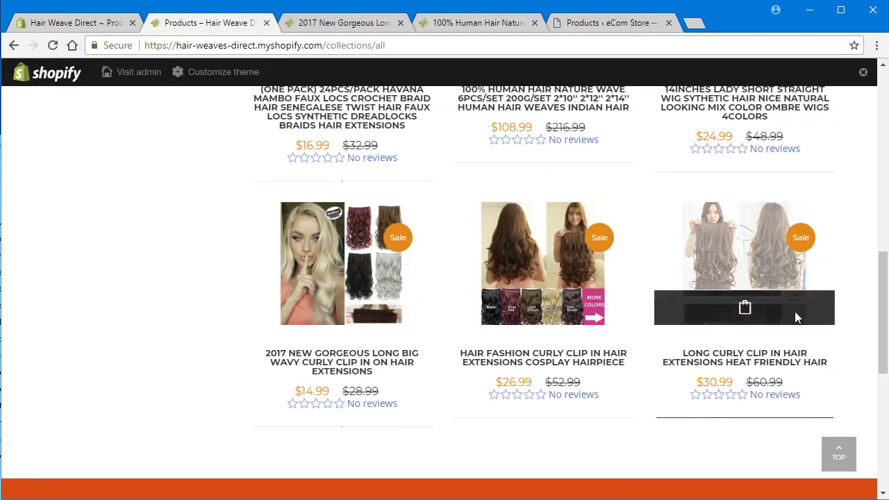
{"action": "left_click", "coordinate": [323, 28]}
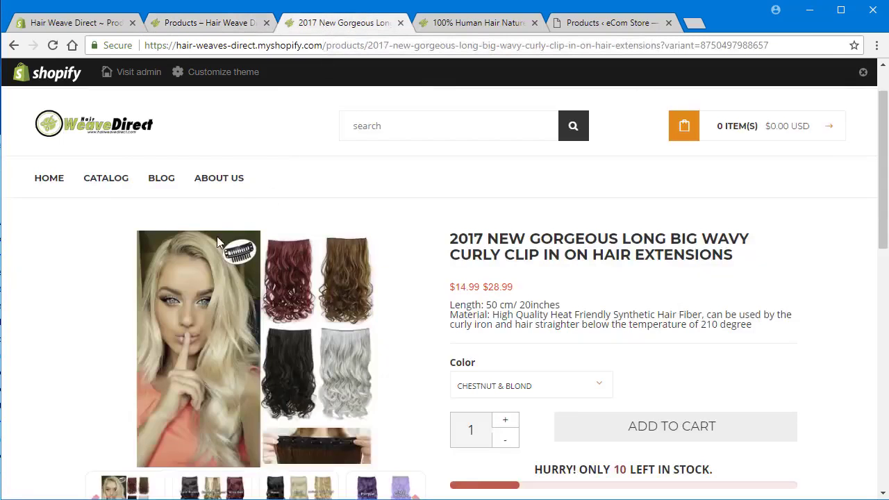
{"action": "scroll", "coordinate": [436, 292], "scroll_direction": "down", "scroll_amount": 1}
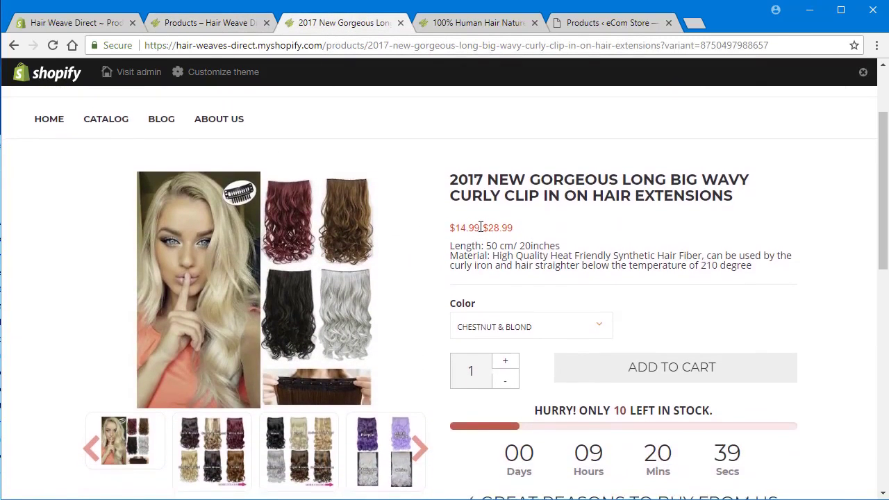
Step: Highlight the sale and regular prices on the product page to examine their markup and decimal endings
{"action": "left_click_drag", "start_coordinate": [480, 227], "coordinate": [450, 228]}
{"action": "left_click_drag", "start_coordinate": [515, 230], "coordinate": [449, 228]}
{"action": "left_click", "coordinate": [479, 229]}
{"action": "left_click", "coordinate": [456, 244]}
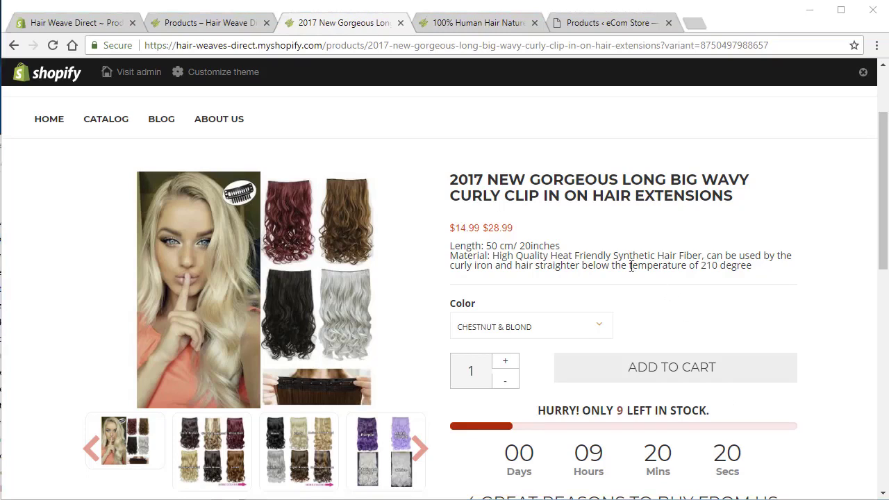
{"action": "left_click_drag", "start_coordinate": [471, 226], "coordinate": [503, 227]}
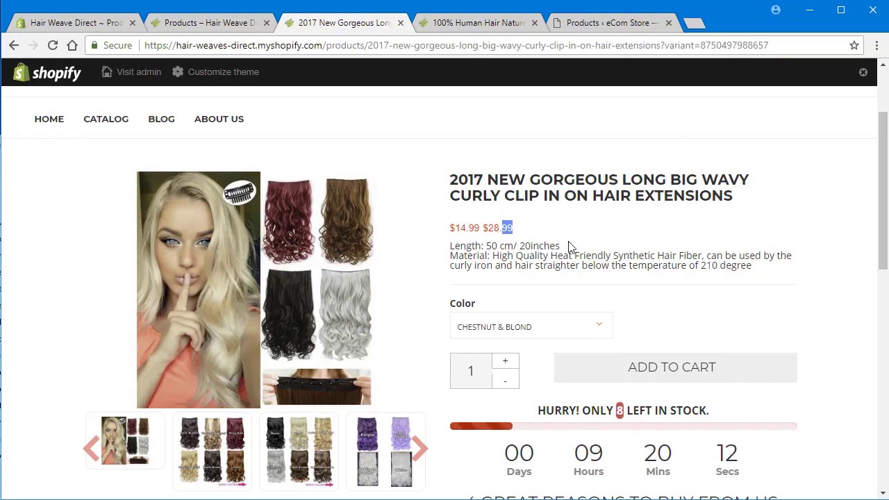
Step: Switch to Wish Inspector and tick the first four Portable LED Projectors products
{"action": "key", "text": "alt+Tab"}
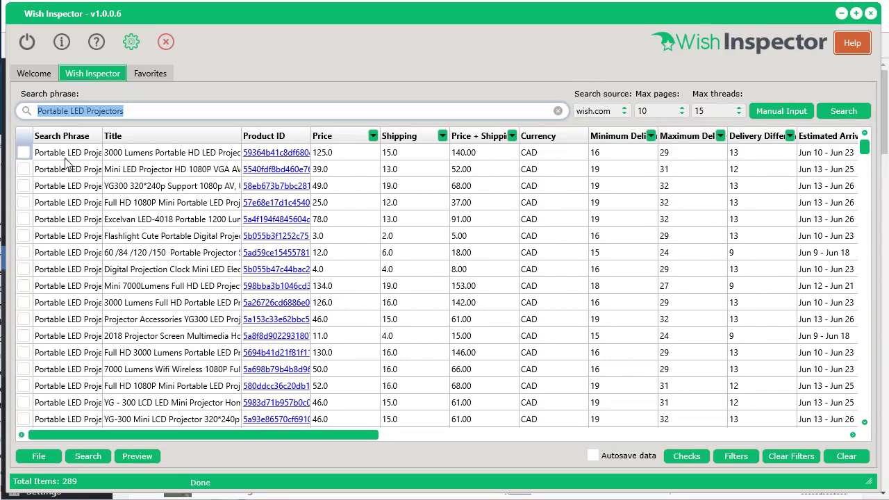
{"action": "left_click", "coordinate": [23, 152]}
{"action": "left_click", "coordinate": [23, 169]}
{"action": "left_click", "coordinate": [23, 185]}
{"action": "left_click", "coordinate": [24, 202]}
Step: Create a WooCommerce products import file for the ticked projectors, saved as woocommerce-product-import.csv in the WishInspector saved folder
{"action": "right_click", "coordinate": [95, 194]}
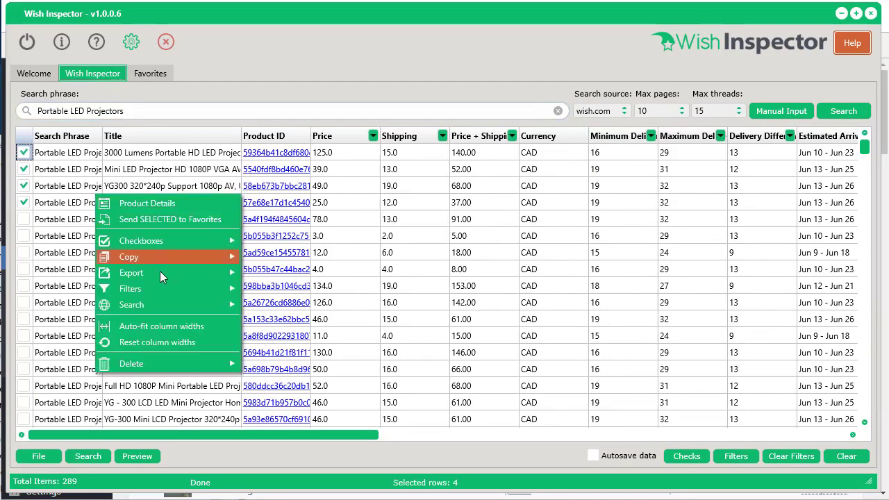
{"action": "mouse_move", "coordinate": [161, 274]}
{"action": "left_click", "coordinate": [324, 295]}
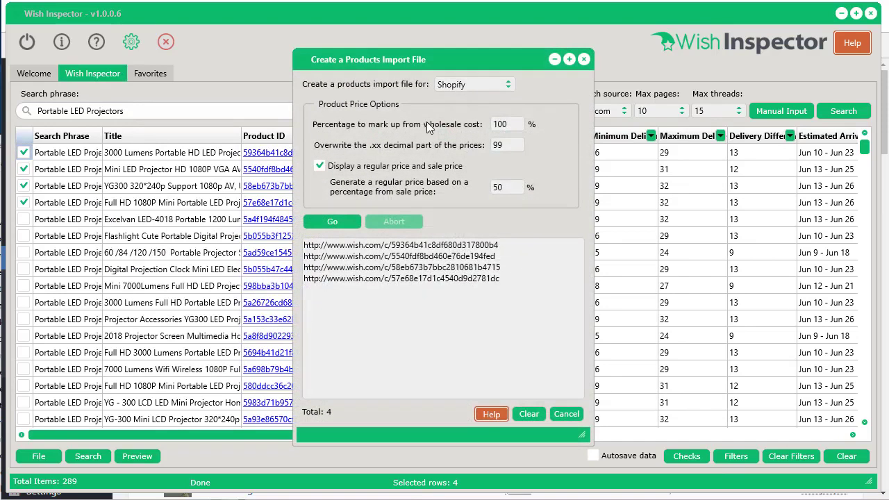
{"action": "left_click", "coordinate": [478, 81]}
{"action": "left_click", "coordinate": [475, 109]}
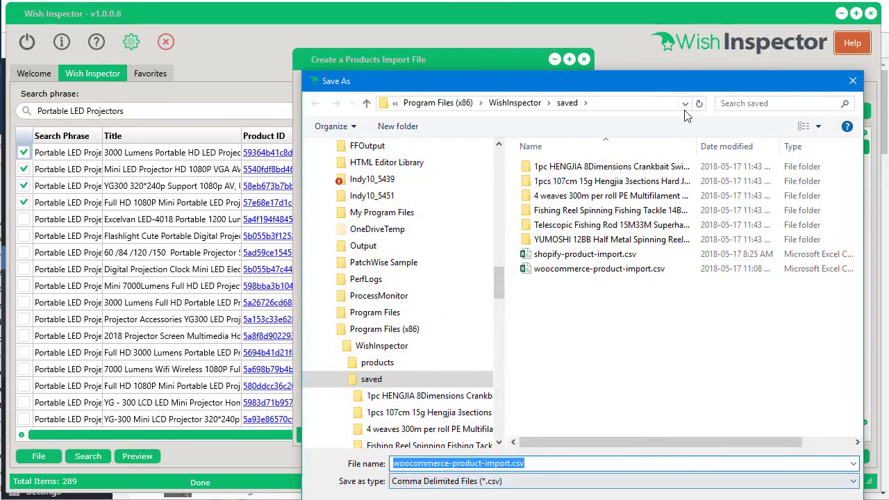
{"action": "key", "text": "Return"}
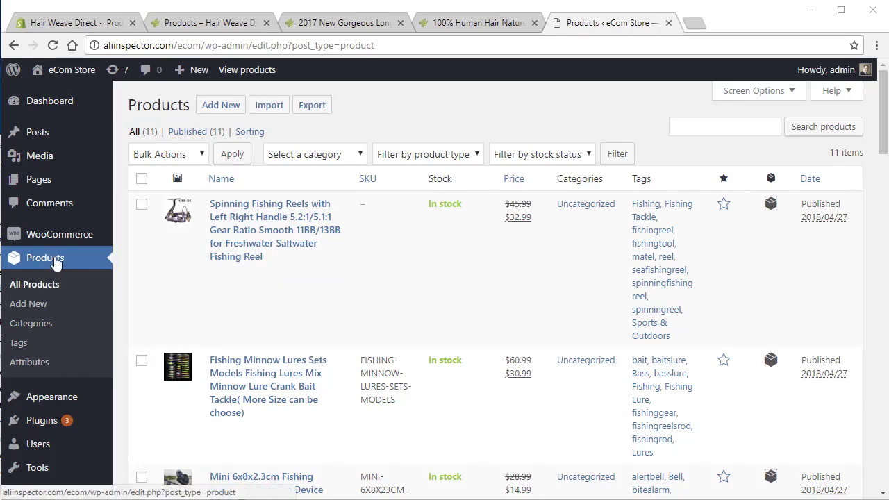
Step: Start a product import in the WooCommerce store and choose woocommerce-product-import.csv from C:\Program Files (x86)\WishInspector\saved
{"action": "left_click", "coordinate": [264, 108]}
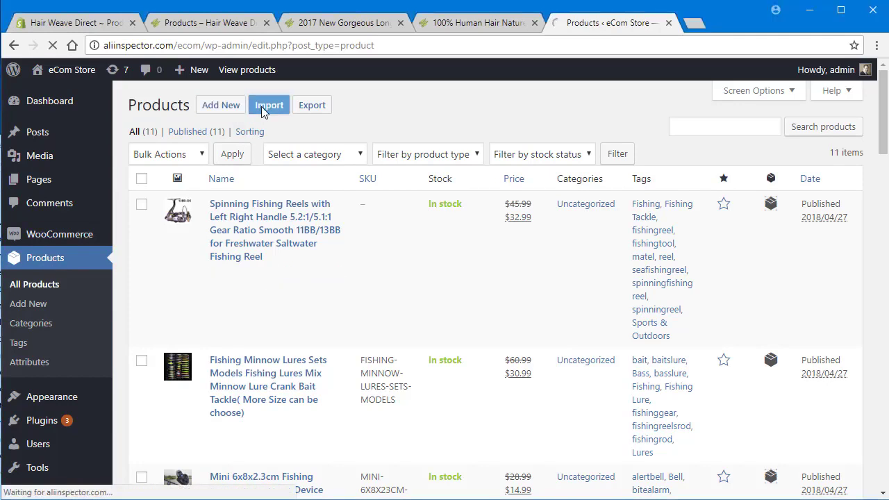
{"action": "left_click", "coordinate": [468, 299]}
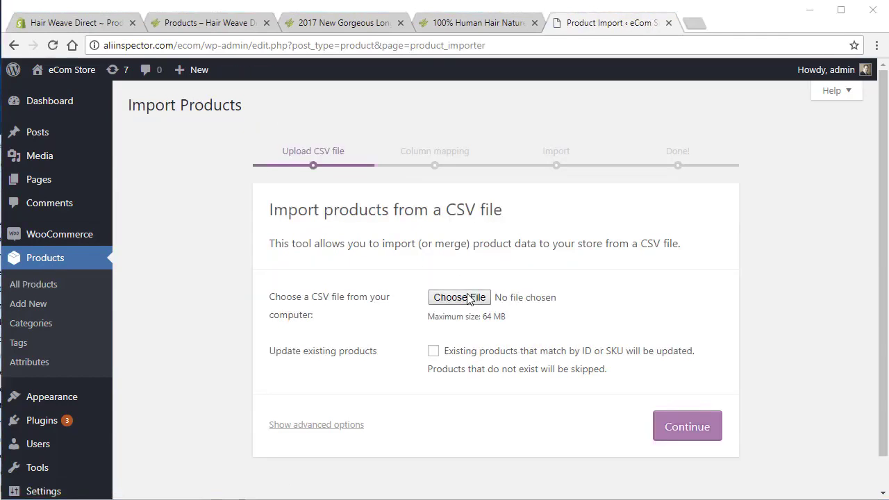
{"action": "left_click", "coordinate": [381, 33]}
{"action": "type", "text": "C:\\Program Files (x86)\\WishInspector\\saved"}
{"action": "key", "text": "Return"}
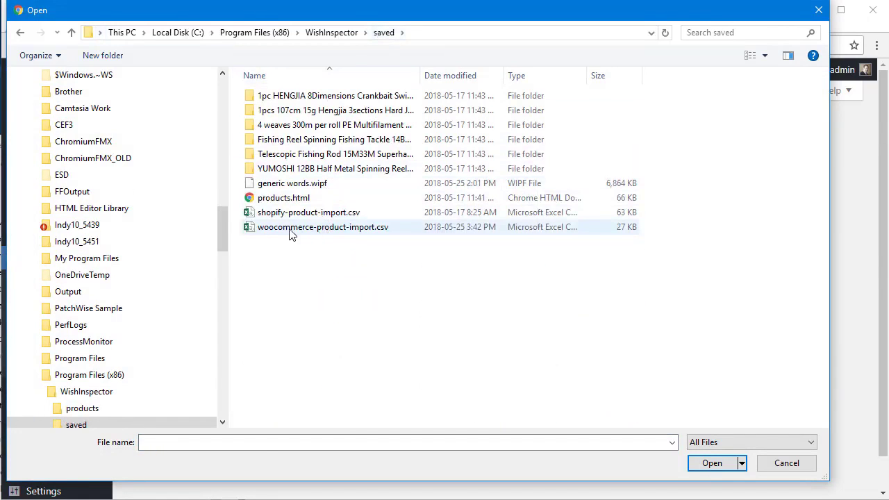
{"action": "double_click", "coordinate": [347, 229]}
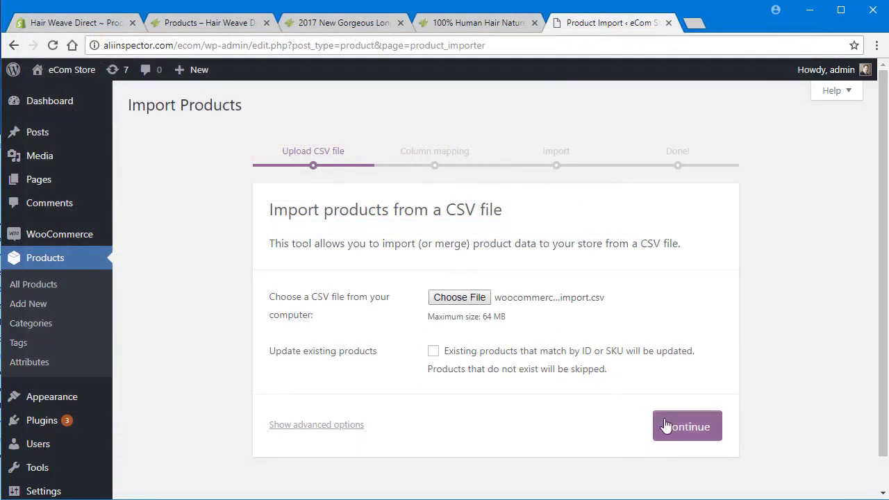
Step: Upload woocommerce-product-import.csv to the store, keep the default column mapping and run the product import
{"action": "left_click", "coordinate": [668, 426]}
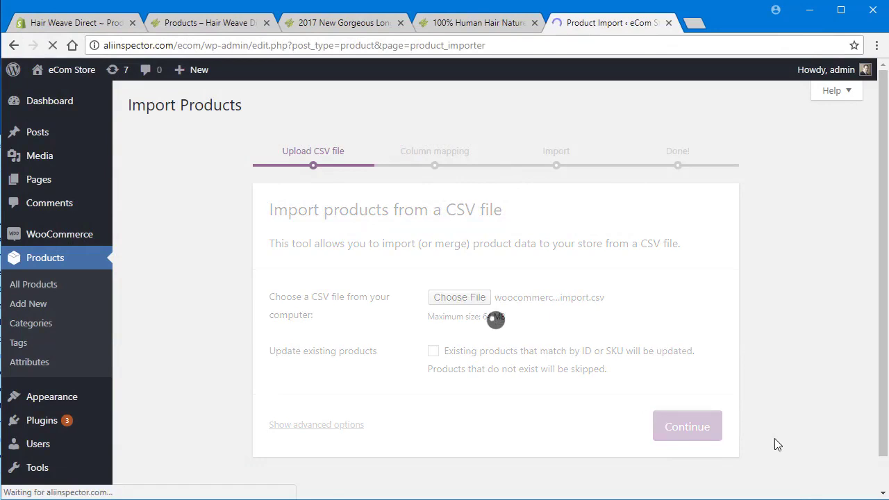
{"action": "scroll", "coordinate": [866, 179], "scroll_direction": "down", "scroll_amount": 10}
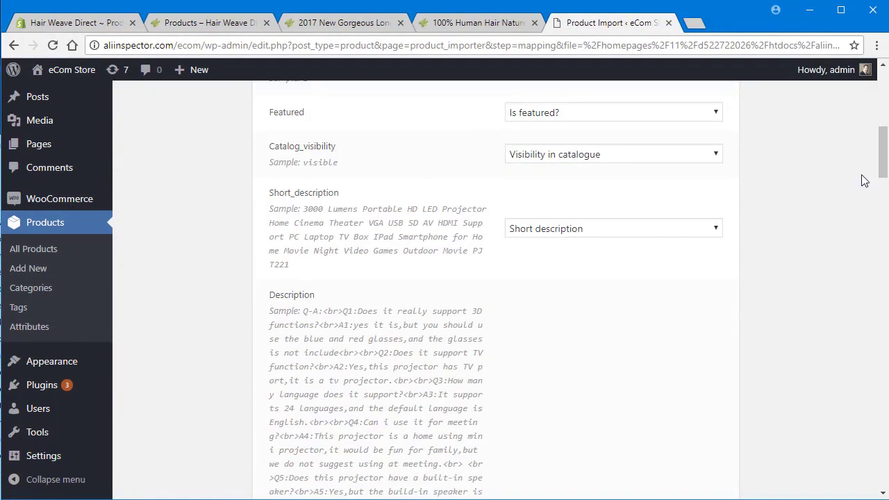
{"action": "left_click_drag", "start_coordinate": [882, 160], "coordinate": [881, 470]}
{"action": "left_click", "coordinate": [698, 396]}
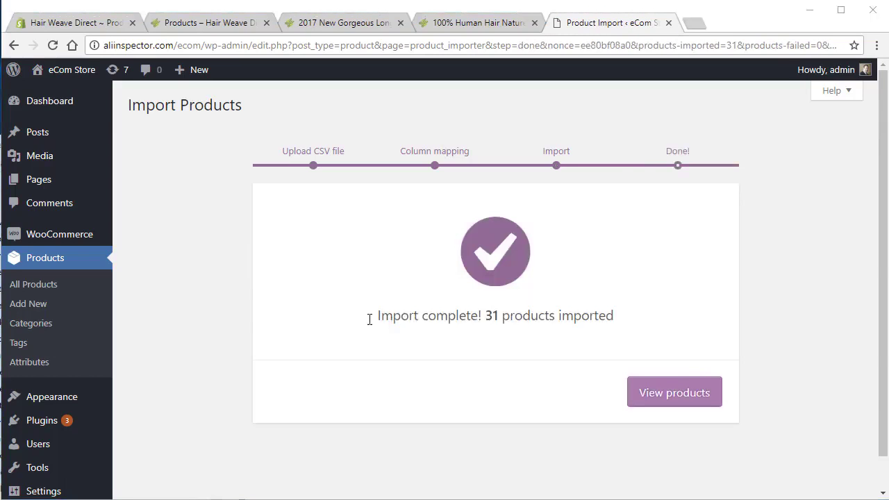
Step: Visit the eCom Store shop page, look through the imported products and open the yellow and white YG300 projector
{"action": "mouse_move", "coordinate": [66, 69]}
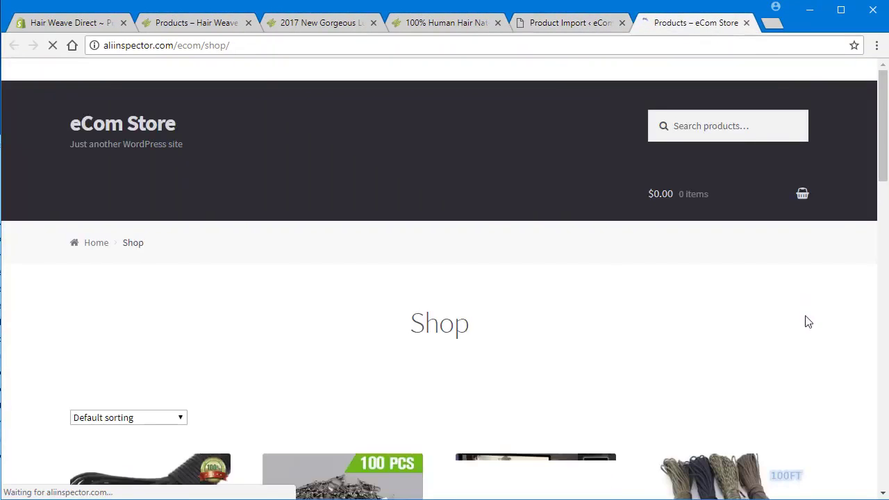
{"action": "scroll", "coordinate": [813, 332], "scroll_direction": "down", "scroll_amount": 18}
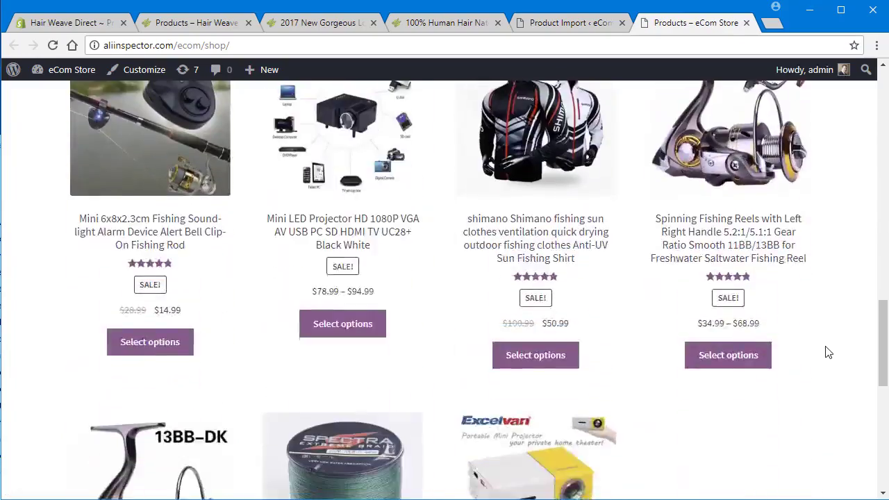
{"action": "scroll", "coordinate": [825, 347], "scroll_direction": "down", "scroll_amount": 4}
{"action": "scroll", "coordinate": [559, 286], "scroll_direction": "down", "scroll_amount": 3}
{"action": "scroll", "coordinate": [559, 286], "scroll_direction": "up", "scroll_amount": 3}
{"action": "left_click", "coordinate": [531, 243]}
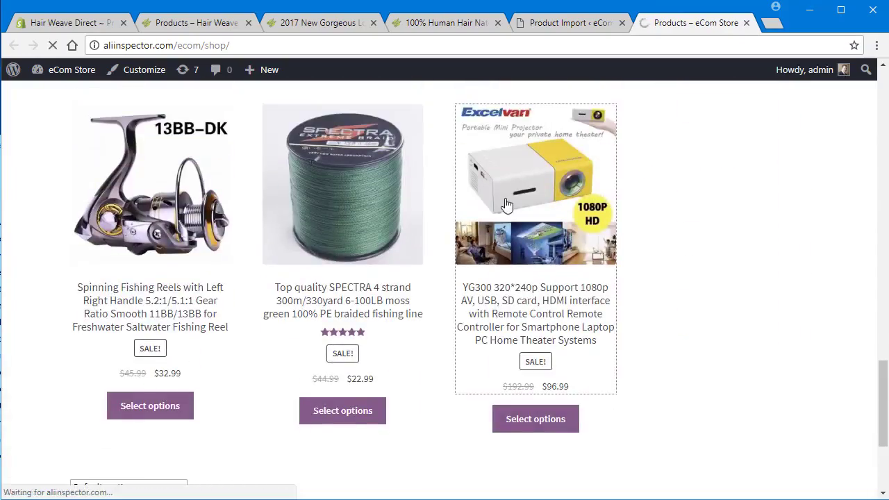
{"action": "scroll", "coordinate": [731, 361], "scroll_direction": "down", "scroll_amount": 2}
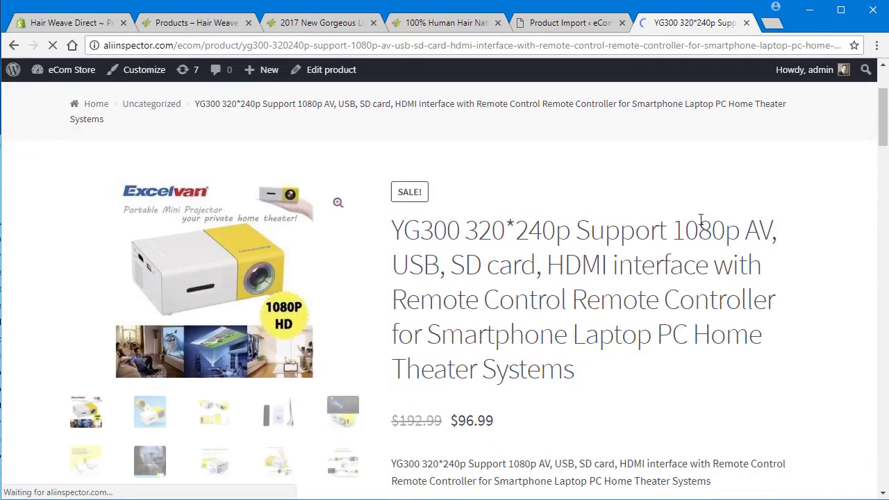
Step: Highlight the sale and regular prices on the YG300 projector page to examine its markup
{"action": "scroll", "coordinate": [680, 353], "scroll_direction": "down", "scroll_amount": 3}
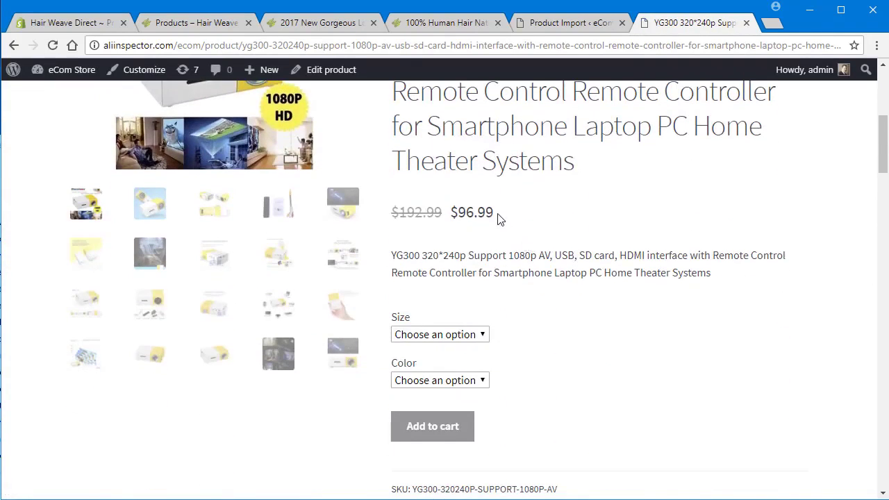
{"action": "left_click_drag", "start_coordinate": [497, 217], "coordinate": [403, 213]}
{"action": "left_click", "coordinate": [526, 235]}
{"action": "left_click", "coordinate": [479, 226]}
{"action": "left_click", "coordinate": [811, 18]}
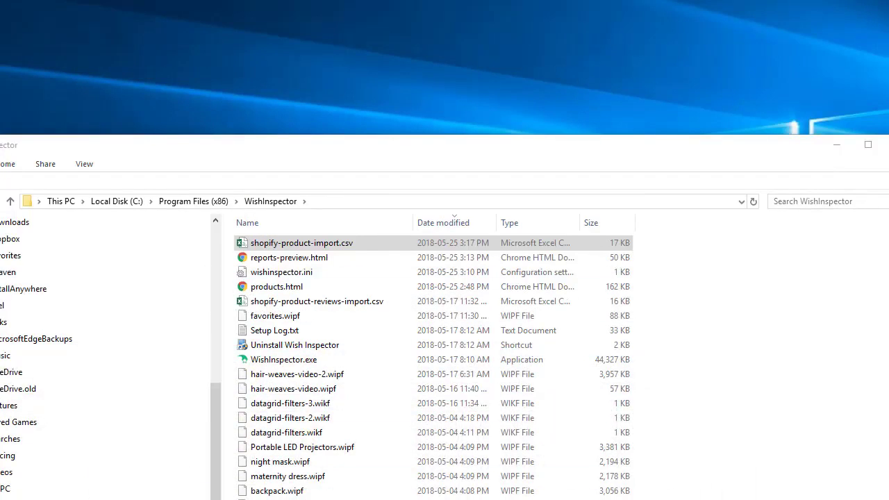
{"action": "key", "text": "alt+Tab"}
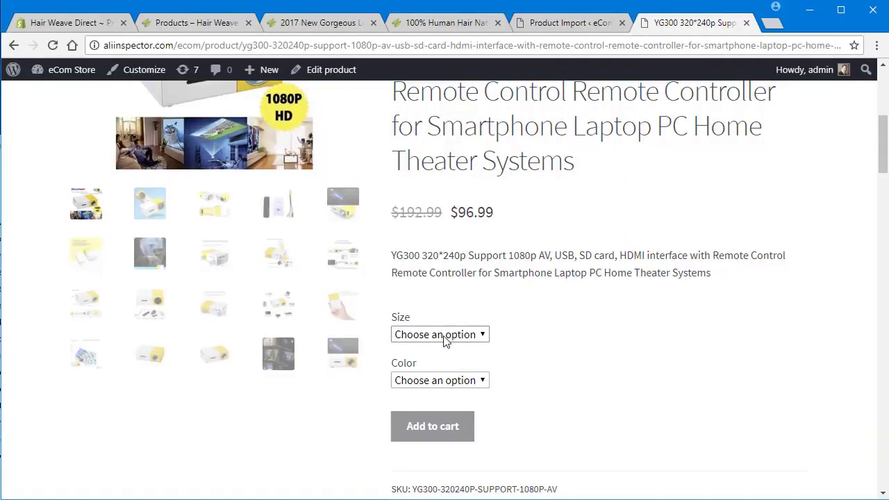
Step: Choose the US Plug size and the Yellow & White color for the YG300 projector
{"action": "left_click", "coordinate": [445, 336]}
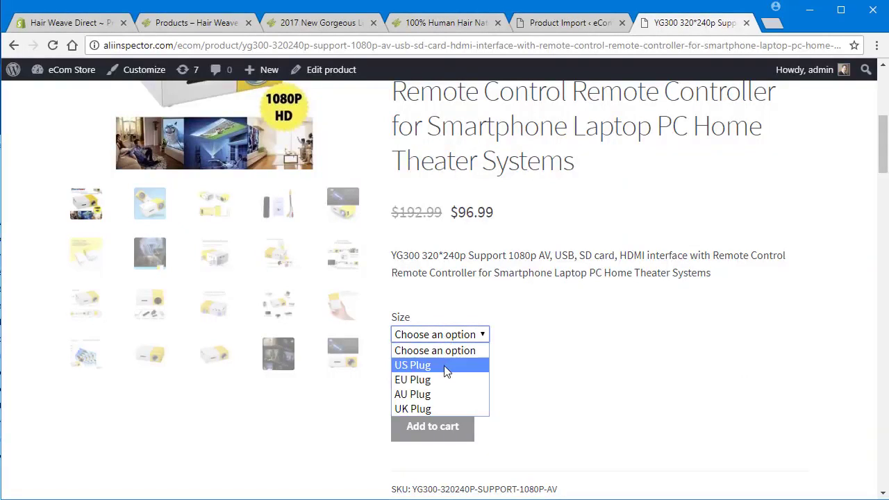
{"action": "left_click", "coordinate": [445, 367]}
{"action": "left_click", "coordinate": [445, 380]}
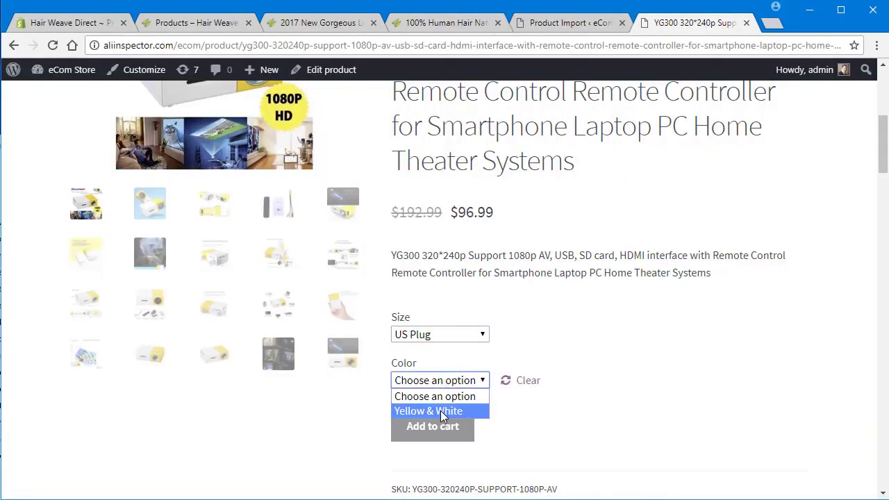
{"action": "left_click", "coordinate": [437, 410]}
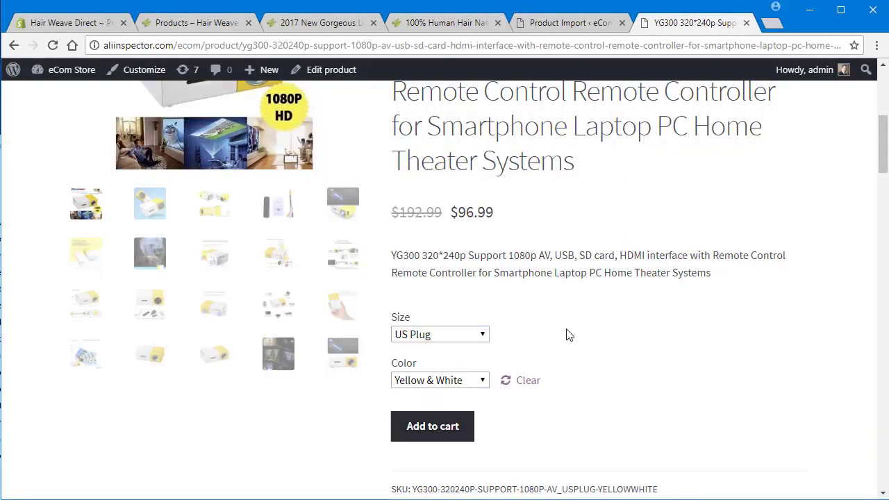
Step: View another gallery image of the YG300 projector and examine the product's description and specifications
{"action": "left_click", "coordinate": [342, 256]}
{"action": "scroll", "coordinate": [784, 319], "scroll_direction": "down", "scroll_amount": 8}
{"action": "scroll", "coordinate": [787, 323], "scroll_direction": "down", "scroll_amount": 9}
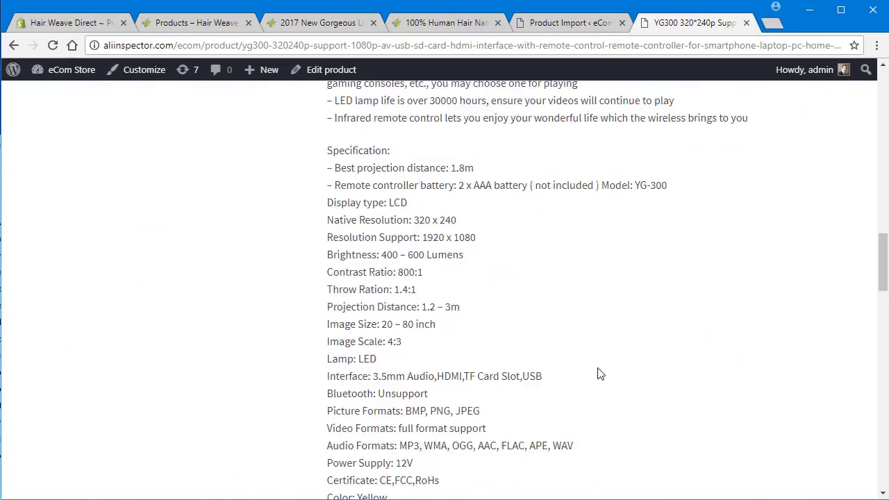
{"action": "left_click_drag", "start_coordinate": [884, 294], "coordinate": [883, 86]}
{"action": "scroll", "coordinate": [579, 339], "scroll_direction": "down", "scroll_amount": 3}
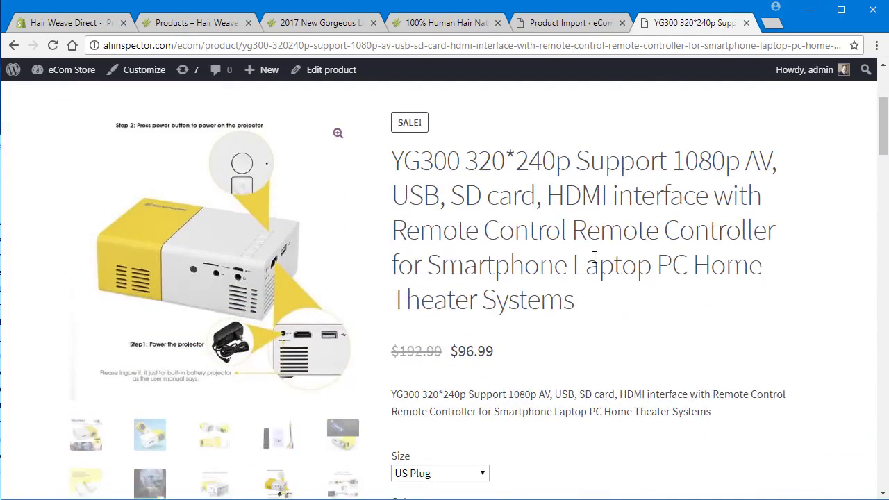
Step: Switch to Wish Inspector and view the WooCommerce reviews import file options for the ticked projectors, then close them
{"action": "left_click", "coordinate": [816, 13]}
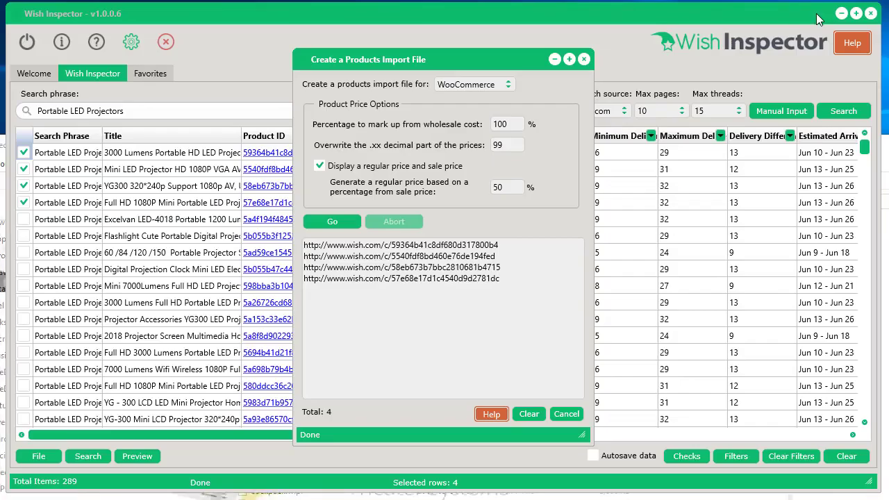
{"action": "left_click", "coordinate": [583, 59]}
{"action": "right_click", "coordinate": [146, 184]}
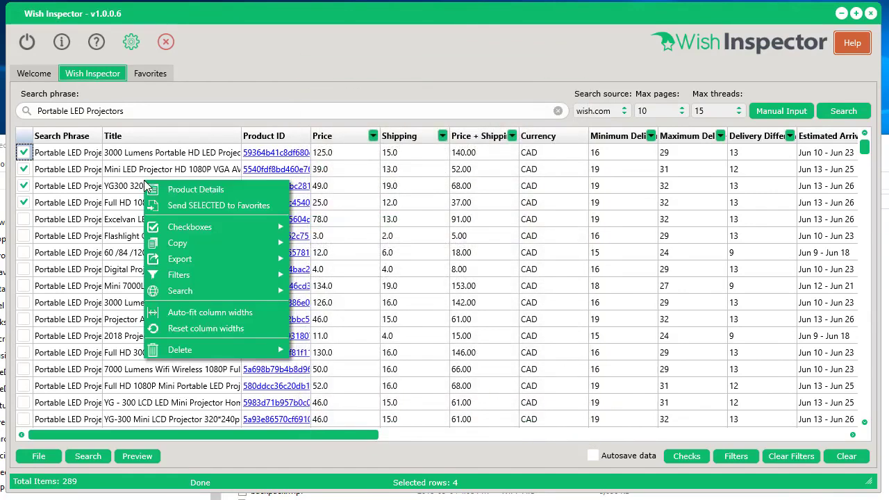
{"action": "mouse_move", "coordinate": [209, 258]}
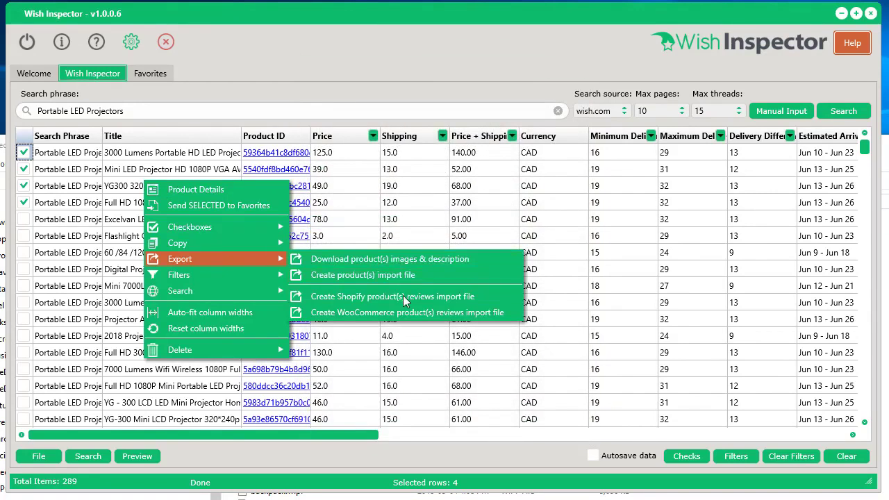
{"action": "left_click", "coordinate": [379, 313]}
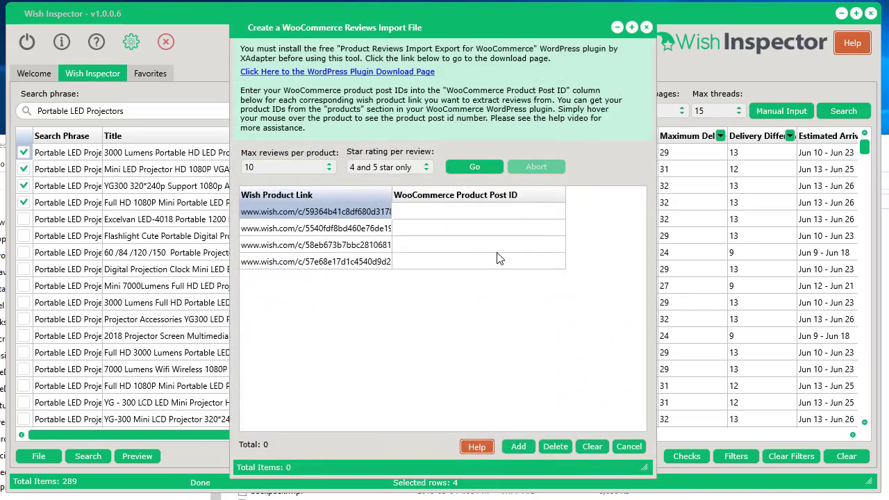
{"action": "left_click", "coordinate": [628, 446]}
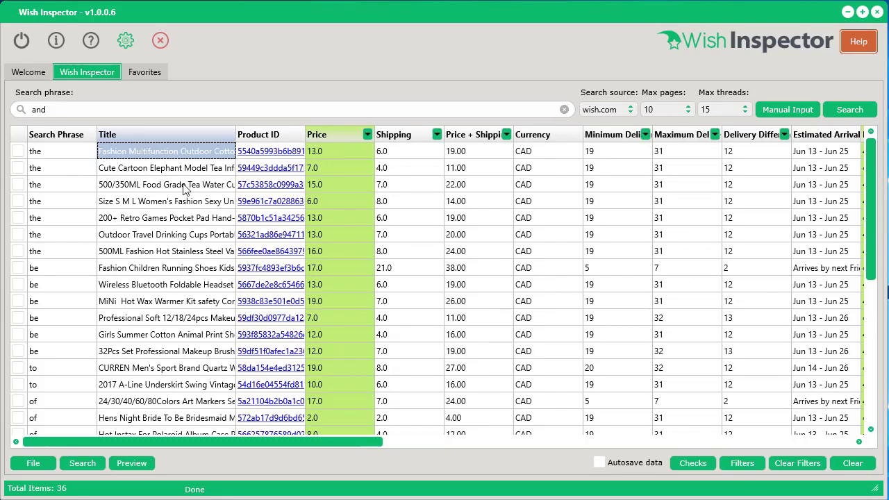
Step: Tick the first three products in the results for "the" and send them to Favorites
{"action": "left_click", "coordinate": [152, 169]}
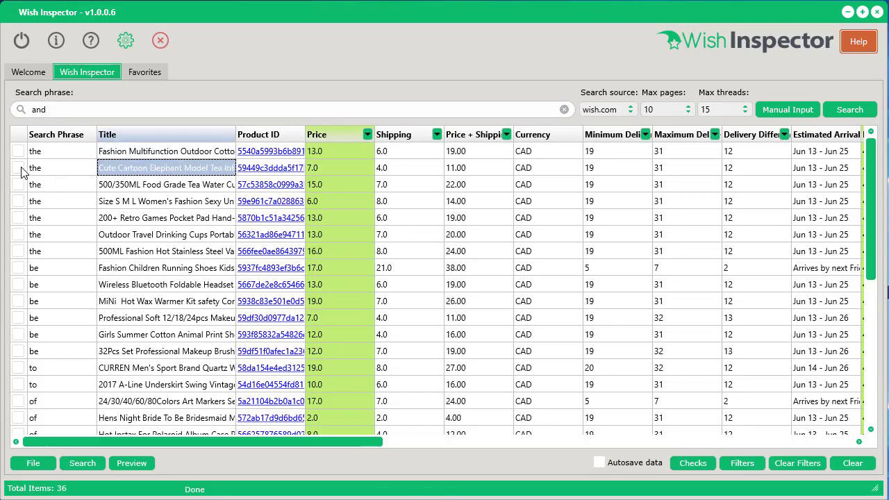
{"action": "left_click", "coordinate": [18, 167]}
{"action": "left_click", "coordinate": [18, 151]}
{"action": "left_click", "coordinate": [18, 184]}
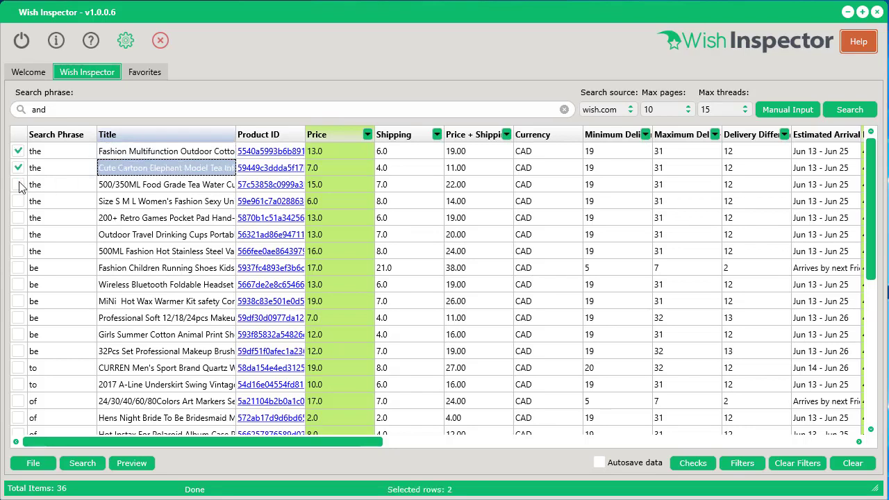
{"action": "left_click", "coordinate": [150, 186]}
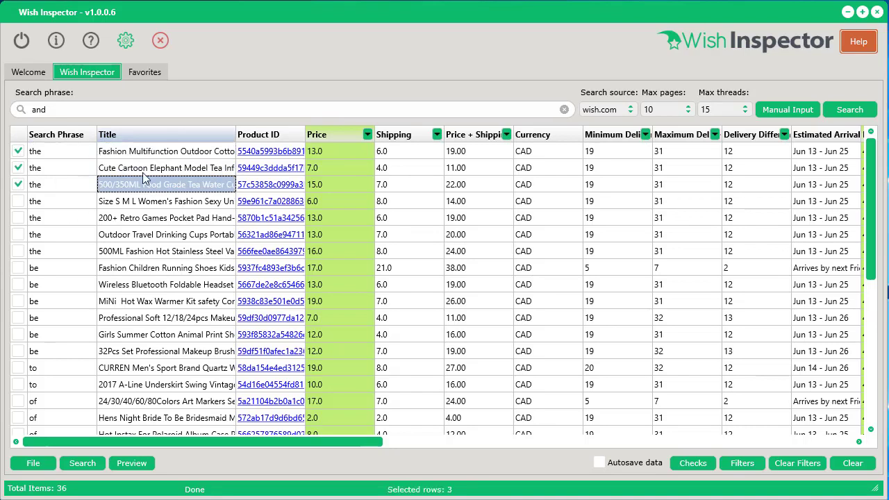
{"action": "right_click", "coordinate": [144, 177]}
{"action": "left_click", "coordinate": [222, 198]}
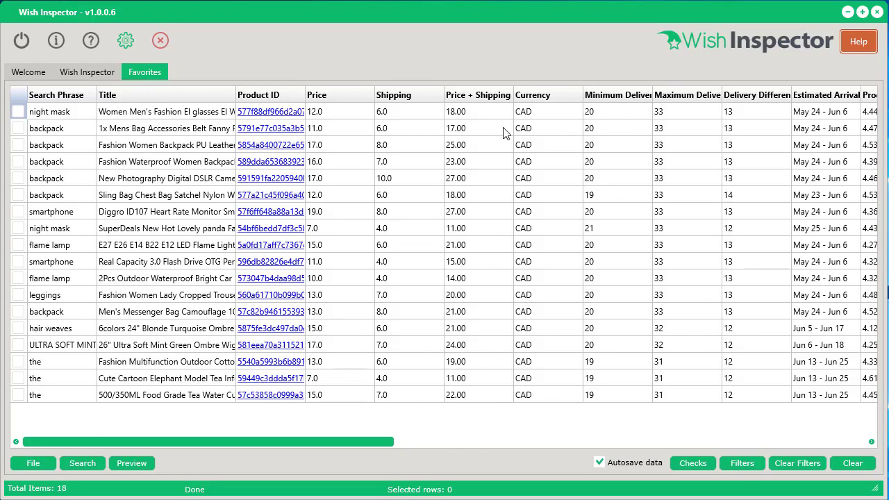
Step: Return from Favorites to the search results and untick the first three products
{"action": "left_click", "coordinate": [86, 70]}
{"action": "left_click", "coordinate": [58, 188]}
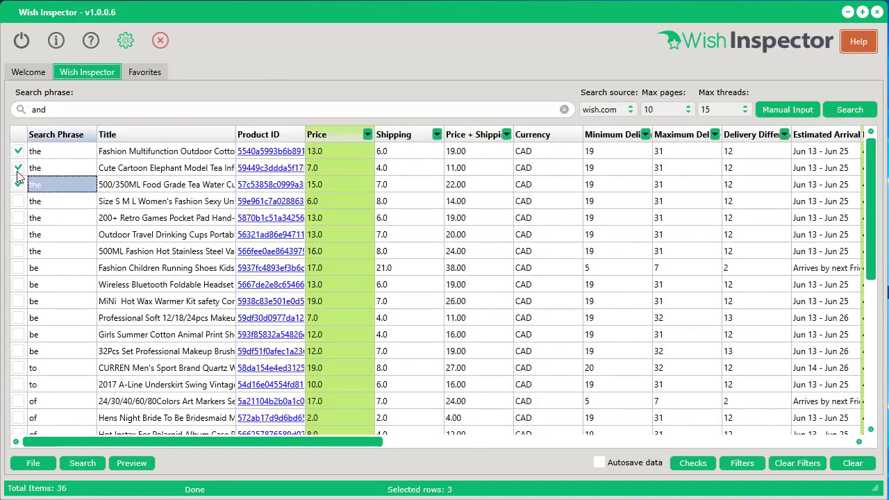
{"action": "left_click", "coordinate": [19, 170]}
{"action": "left_click", "coordinate": [19, 186]}
{"action": "left_click", "coordinate": [20, 155]}
{"action": "left_click", "coordinate": [157, 191]}
{"action": "key", "text": "Up"}
{"action": "key", "text": "Up"}
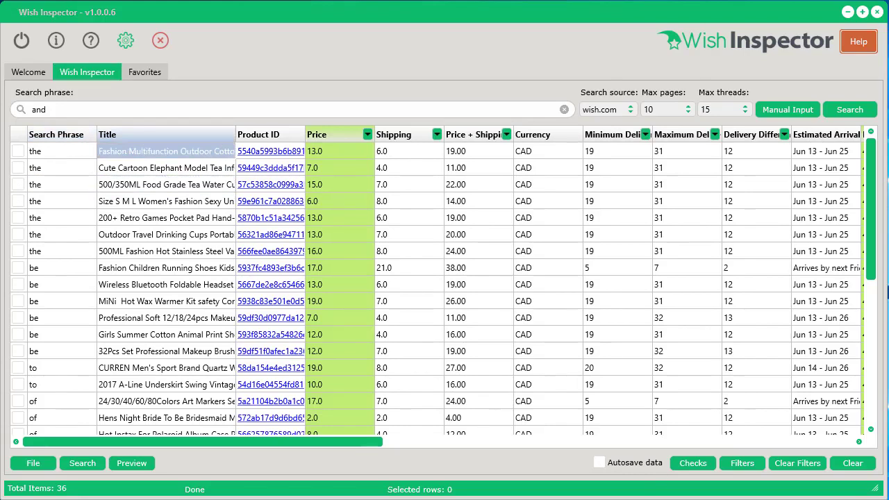
Step: Open the product details of the Fashion Multifunction Outdoor Cotton leg bag, look through several of its images and close them
{"action": "right_click", "coordinate": [145, 150]}
{"action": "left_click", "coordinate": [164, 159]}
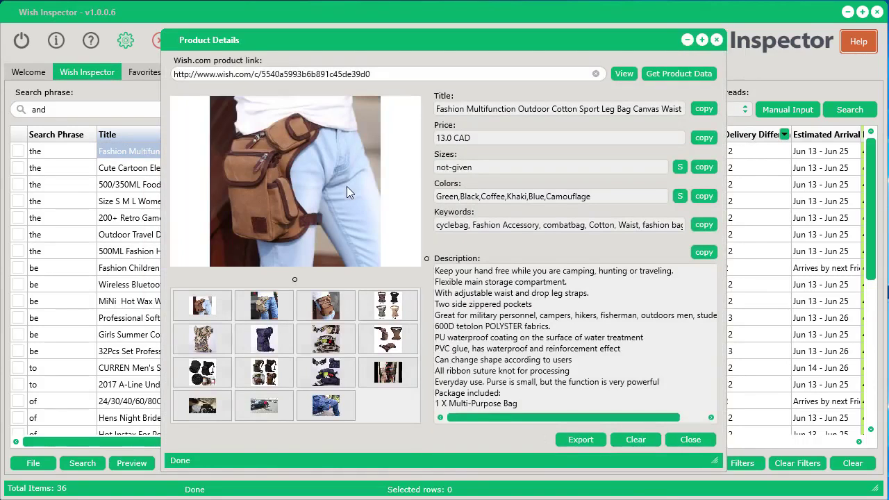
{"action": "left_click", "coordinate": [263, 306]}
{"action": "left_click", "coordinate": [326, 305]}
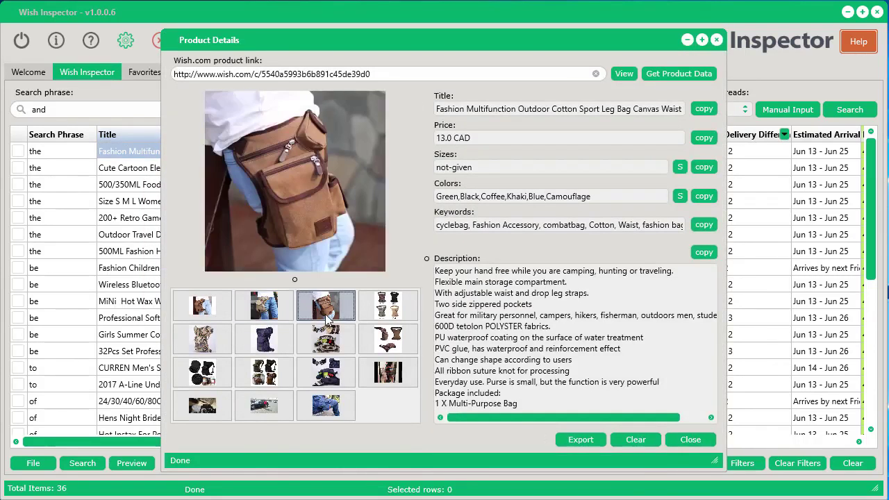
{"action": "left_click", "coordinate": [381, 314]}
{"action": "left_click", "coordinate": [202, 338]}
{"action": "left_click", "coordinate": [267, 343]}
{"action": "left_click", "coordinate": [720, 41]}
Step: Tick the Fashion Multifunction Outdoor Cotton leg bag and search for its title on AliExpress
{"action": "left_click", "coordinate": [18, 151]}
{"action": "right_click", "coordinate": [134, 151]}
{"action": "mouse_move", "coordinate": [184, 260]}
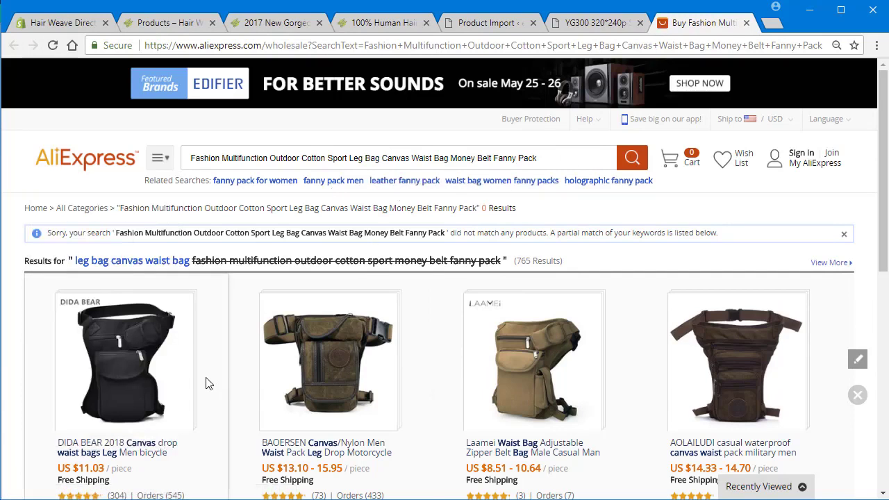
{"action": "scroll", "coordinate": [212, 384], "scroll_direction": "down", "scroll_amount": 2}
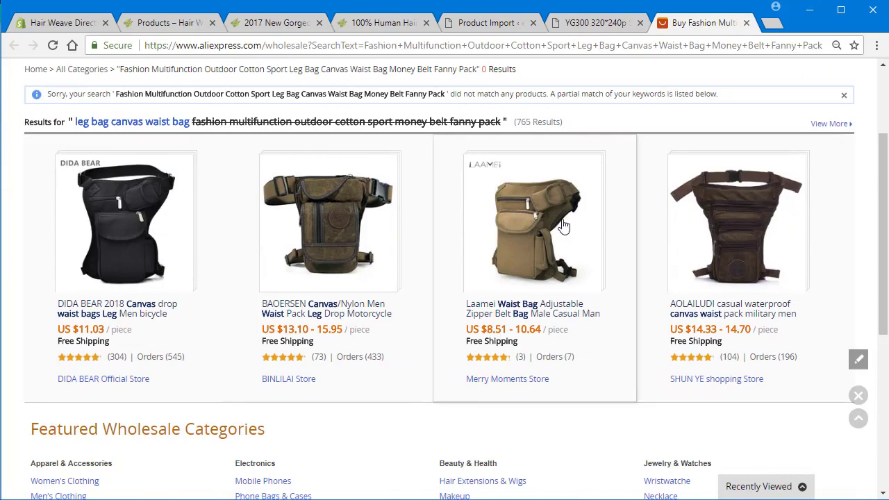
Step: Return to Wish Inspector and search for the leg bag's title on Google Shopping
{"action": "left_click", "coordinate": [809, 11]}
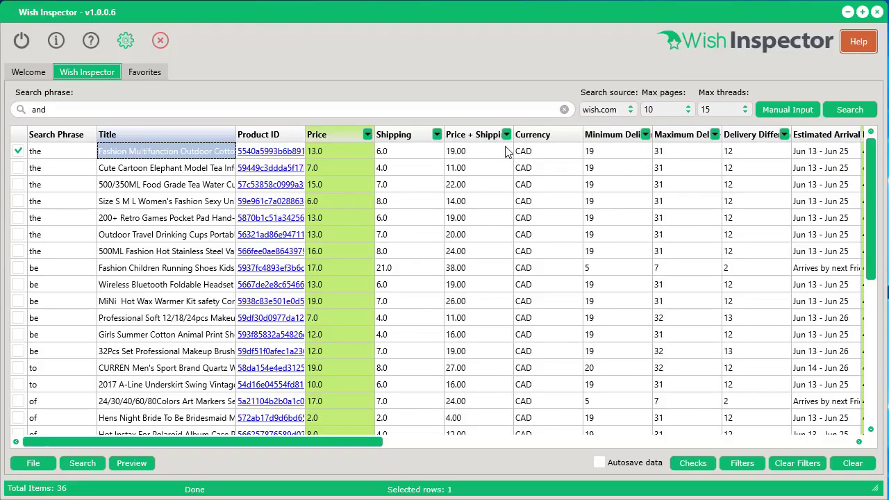
{"action": "right_click", "coordinate": [182, 151]}
{"action": "mouse_move", "coordinate": [240, 255]}
{"action": "left_click", "coordinate": [358, 294]}
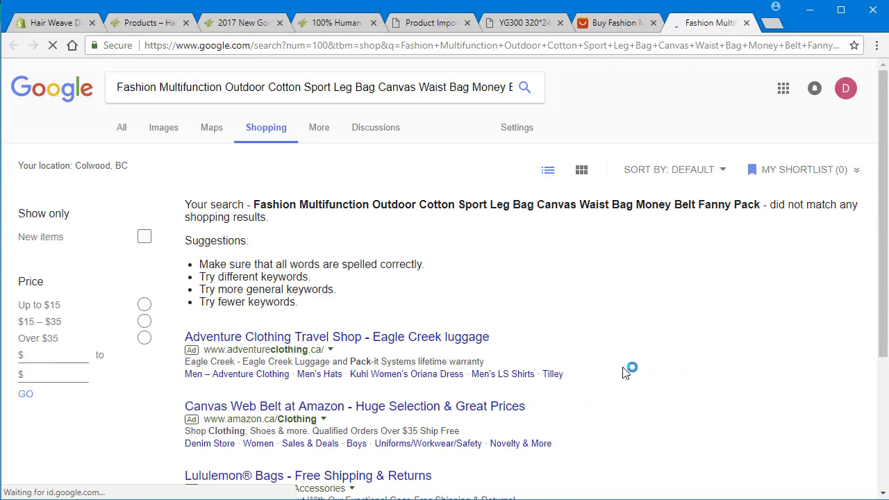
{"action": "scroll", "coordinate": [623, 370], "scroll_direction": "down", "scroll_amount": 2}
{"action": "scroll", "coordinate": [585, 329], "scroll_direction": "up", "scroll_amount": 2}
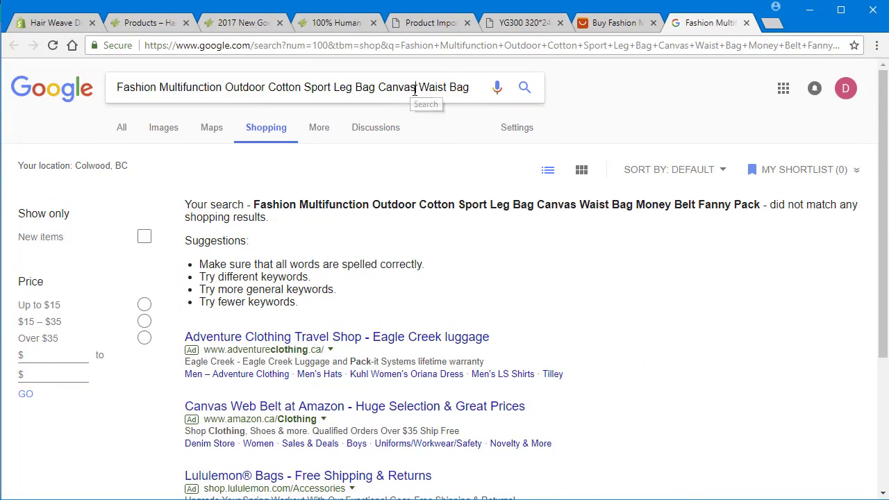
Step: Shorten the Google Shopping query to "Leg Bag Canvas Waist Bag Money Belt Fanny Pack" and run the search
{"action": "left_click_drag", "start_coordinate": [329, 87], "coordinate": [70, 104]}
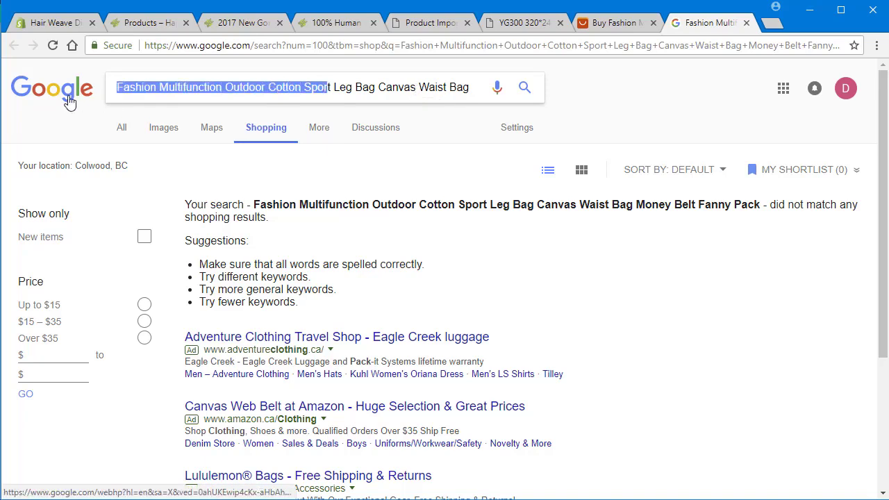
{"action": "key", "text": "BackSpace"}
{"action": "key", "text": "Delete"}
{"action": "key", "text": "Delete"}
{"action": "key", "text": "Return"}
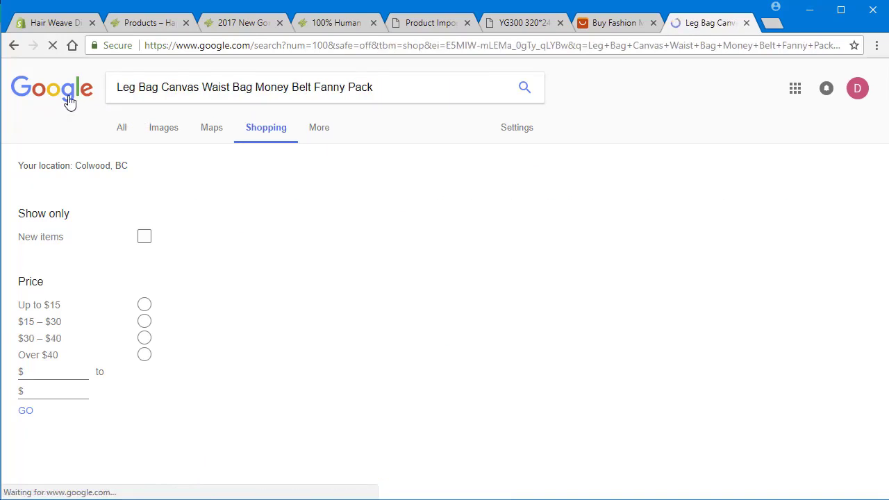
Step: Look through the Google Shopping results for the leg bag, comparing the prices and sellers of the similar bags
{"action": "scroll", "coordinate": [764, 301], "scroll_direction": "down", "scroll_amount": 4}
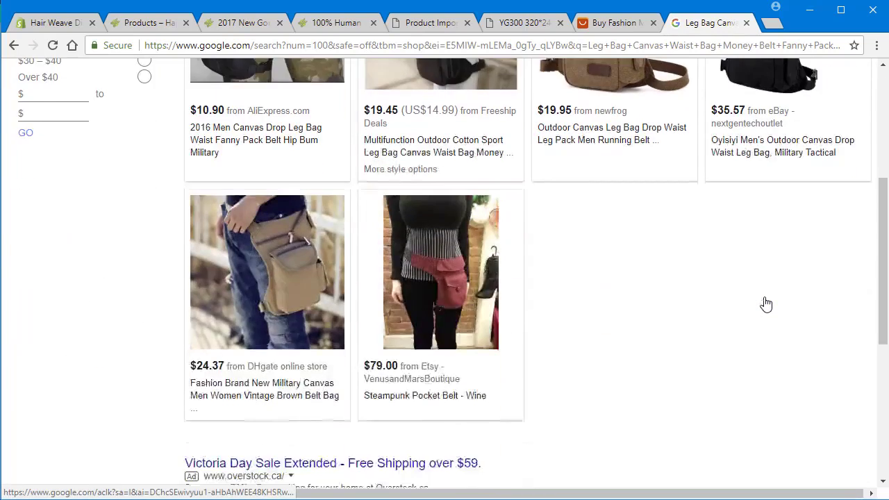
{"action": "scroll", "coordinate": [736, 298], "scroll_direction": "up", "scroll_amount": 2}
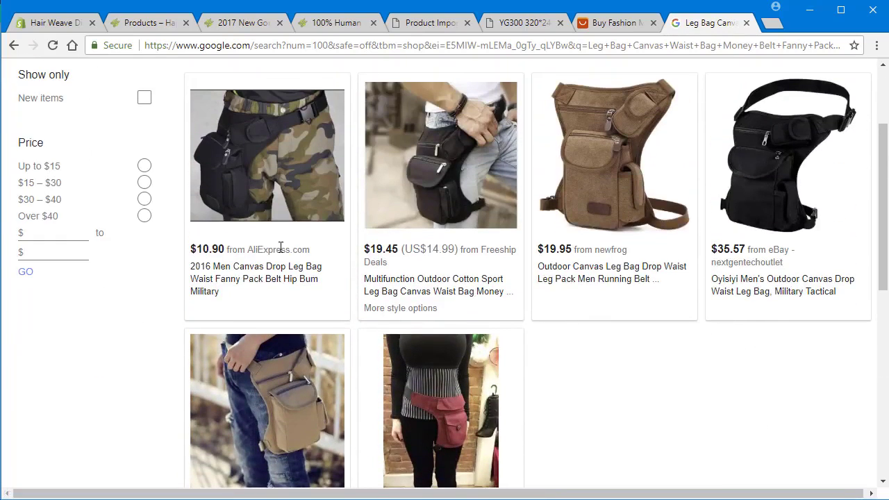
{"action": "scroll", "coordinate": [280, 247], "scroll_direction": "up", "scroll_amount": 1}
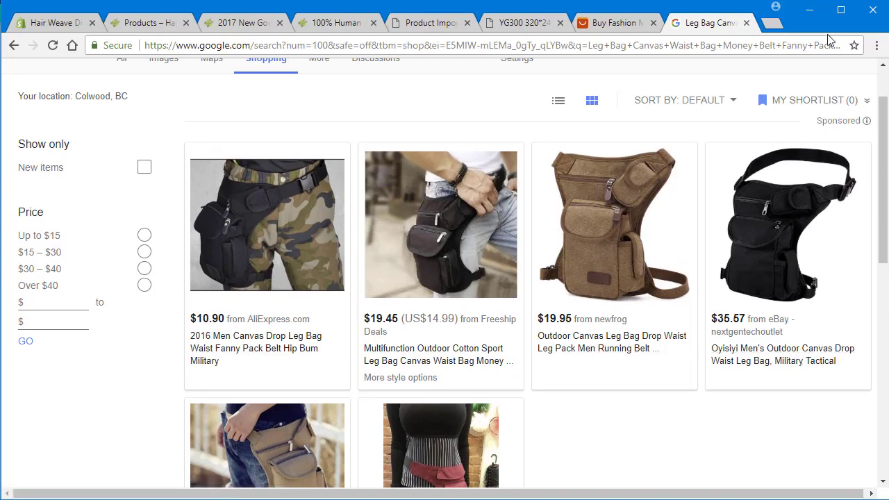
Step: Return to Wish Inspector and examine the keywords of several tea and car seat cover products in the results table
{"action": "left_click", "coordinate": [814, 13]}
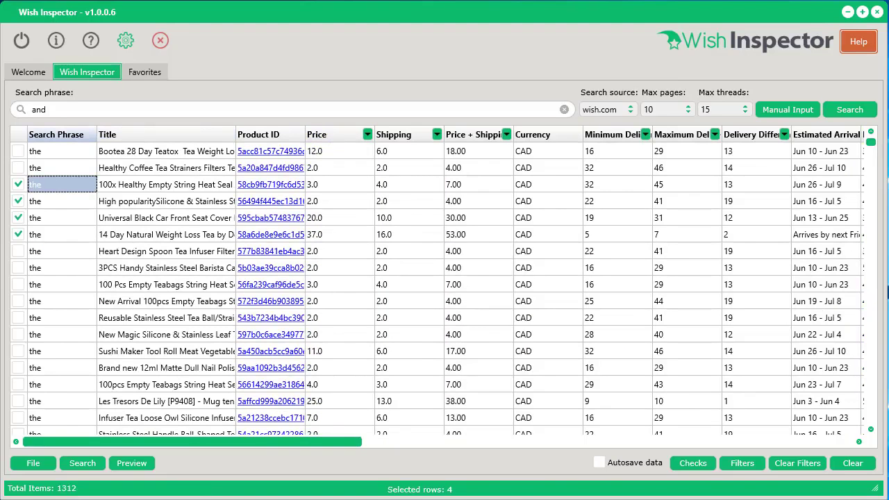
{"action": "left_click_drag", "start_coordinate": [253, 440], "coordinate": [728, 436]}
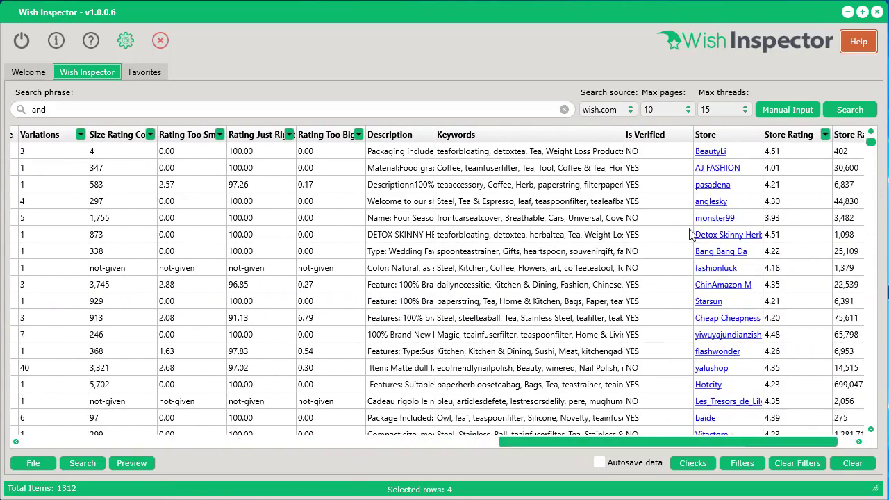
{"action": "left_click", "coordinate": [494, 171]}
{"action": "left_click", "coordinate": [494, 234]}
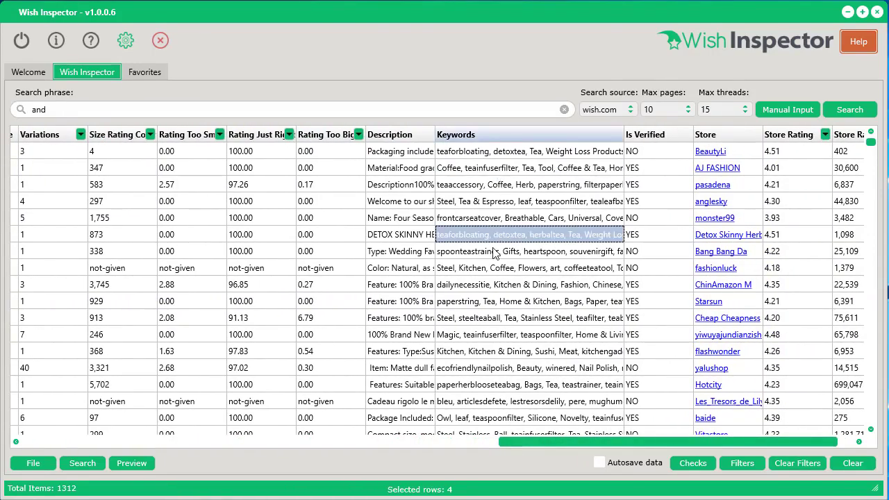
{"action": "left_click", "coordinate": [494, 251]}
{"action": "left_click", "coordinate": [476, 234]}
{"action": "left_click", "coordinate": [475, 218]}
{"action": "left_click", "coordinate": [474, 201]}
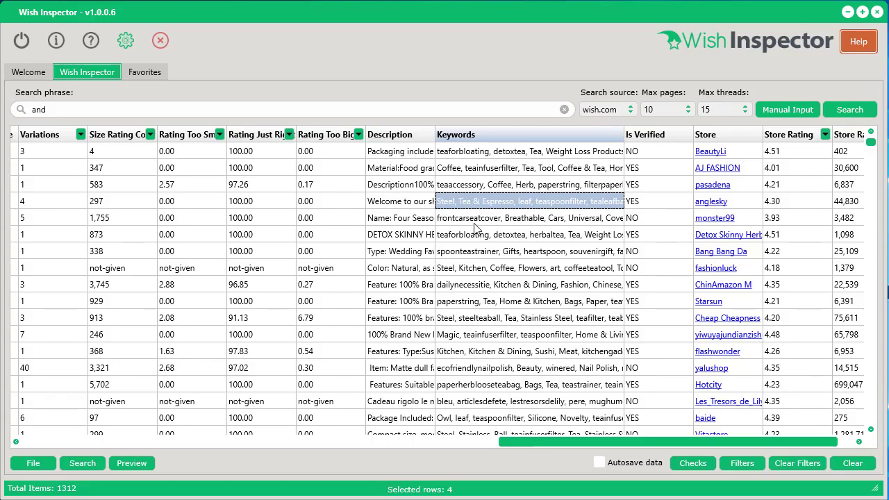
{"action": "left_click", "coordinate": [475, 219]}
{"action": "left_click", "coordinate": [476, 236]}
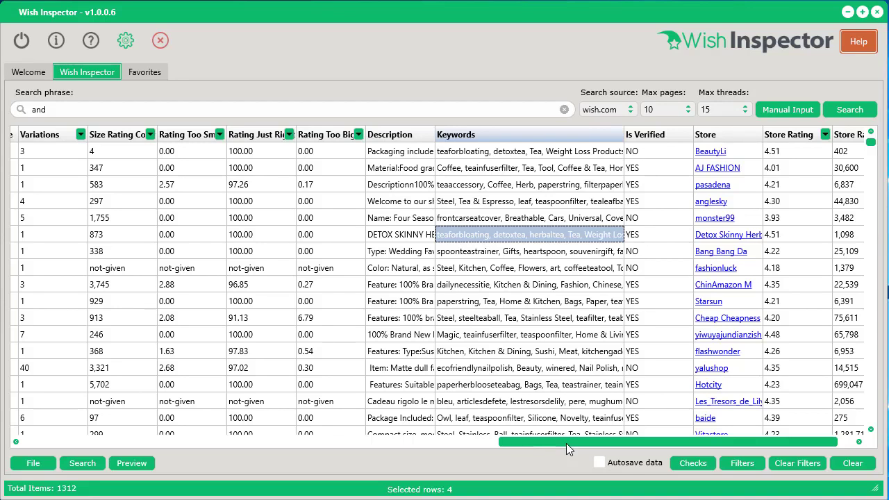
Step: Copy the keywords of the ticked products and paste them into the blank Notepad document
{"action": "left_click_drag", "start_coordinate": [566, 443], "coordinate": [35, 448]}
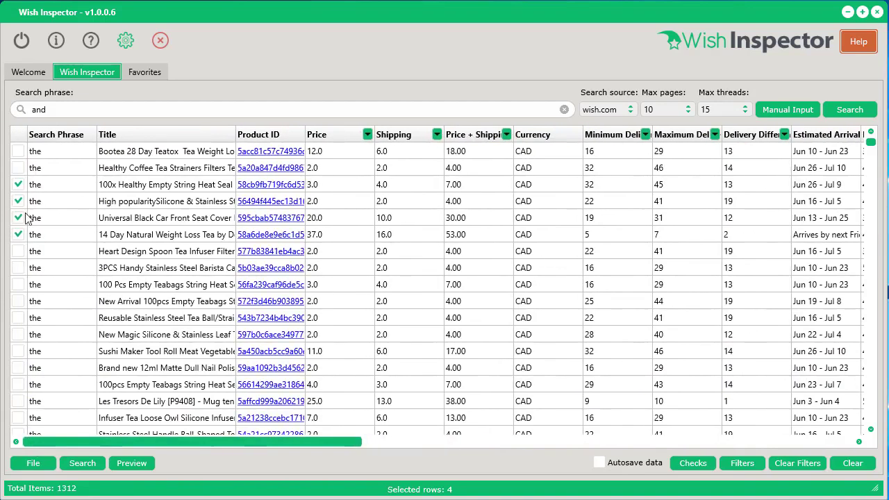
{"action": "right_click", "coordinate": [148, 206]}
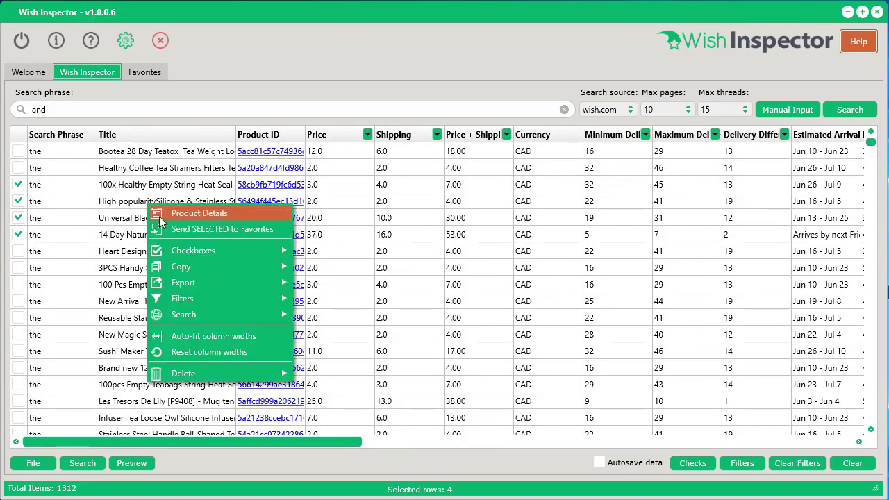
{"action": "mouse_move", "coordinate": [196, 265]}
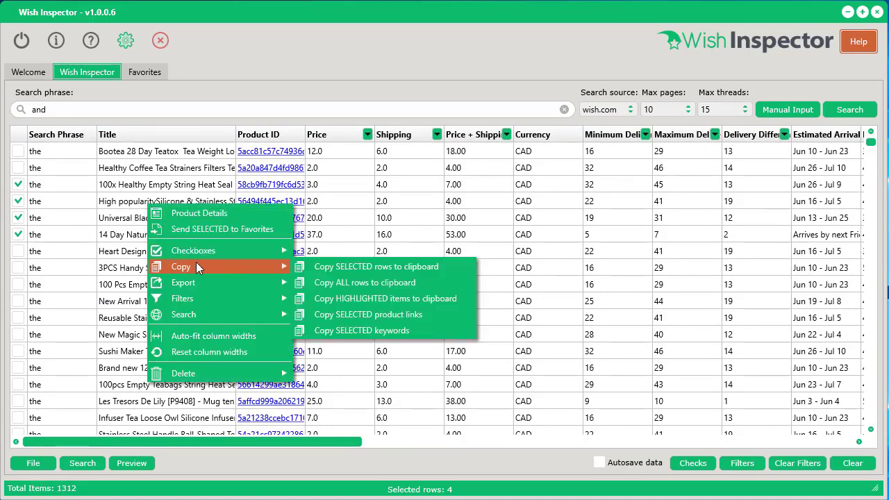
{"action": "left_click", "coordinate": [365, 331]}
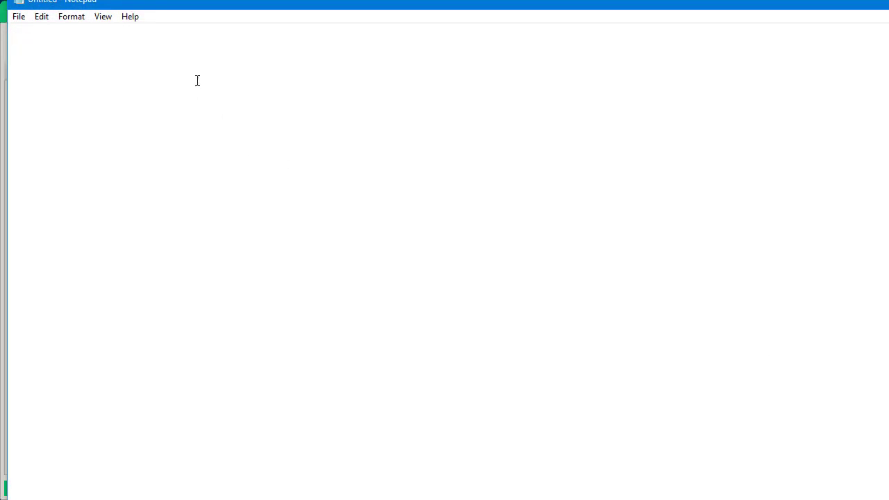
{"action": "right_click", "coordinate": [197, 80]}
{"action": "left_click", "coordinate": [226, 137]}
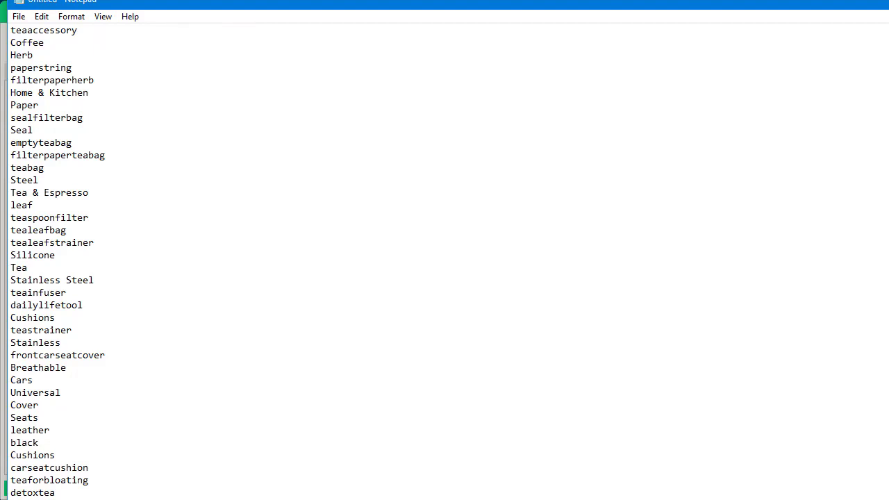
Step: Return to Wish Inspector, open its online help videos page and look through the list of tutorials and the individual videos
{"action": "key", "text": "alt+Tab"}
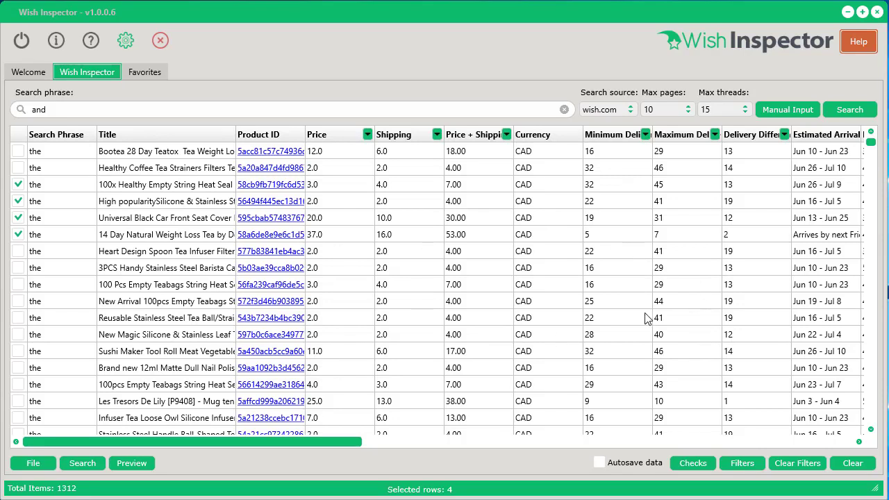
{"action": "left_click", "coordinate": [867, 47]}
{"action": "left_click", "coordinate": [871, 62]}
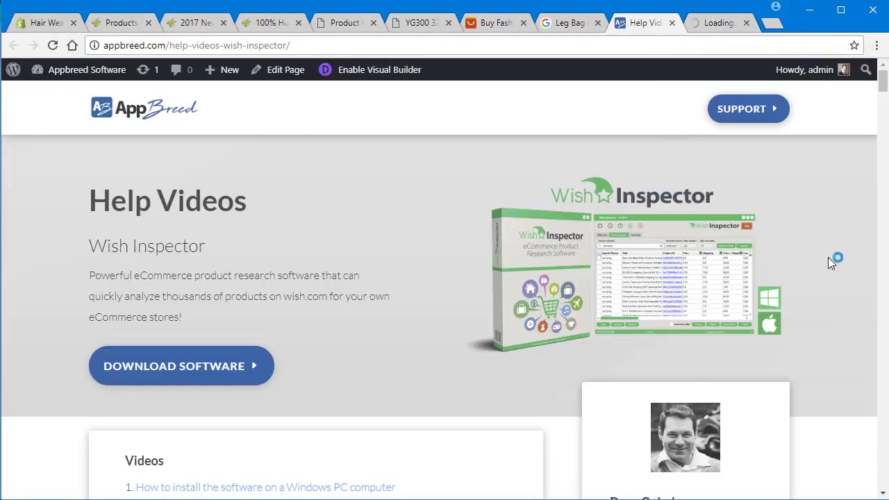
{"action": "scroll", "coordinate": [833, 382], "scroll_direction": "down", "scroll_amount": 8}
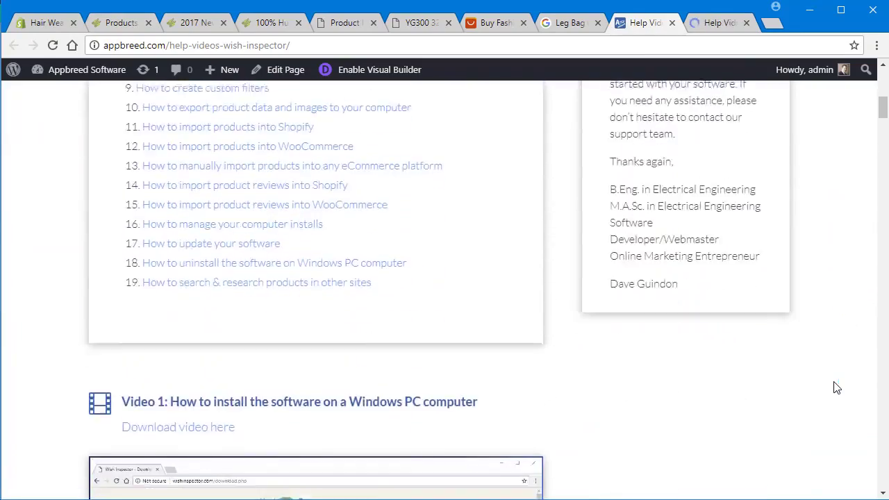
{"action": "scroll", "coordinate": [837, 387], "scroll_direction": "down", "scroll_amount": 20}
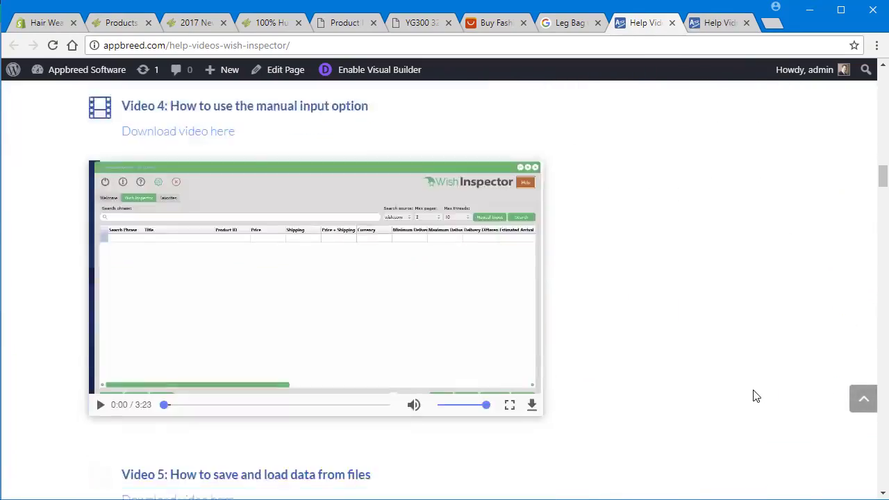
{"action": "scroll", "coordinate": [756, 396], "scroll_direction": "down", "scroll_amount": 12}
{"action": "scroll", "coordinate": [752, 394], "scroll_direction": "down", "scroll_amount": 18}
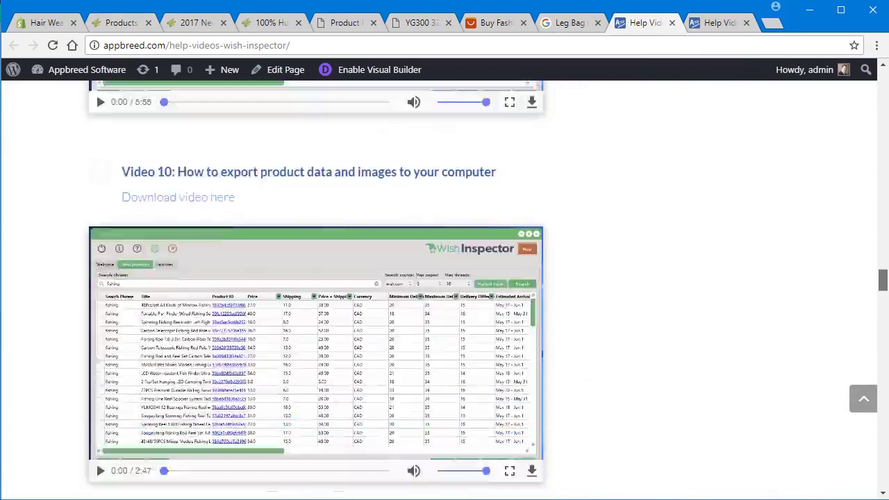